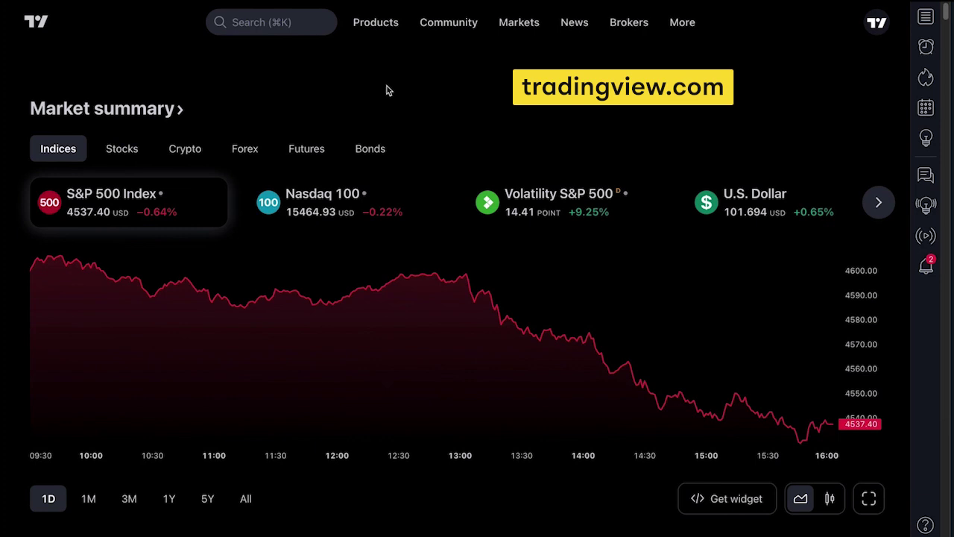
Open Supercharts from the Products menu to reach the TSLA daily chart workspace.
mouse_move(373, 27)
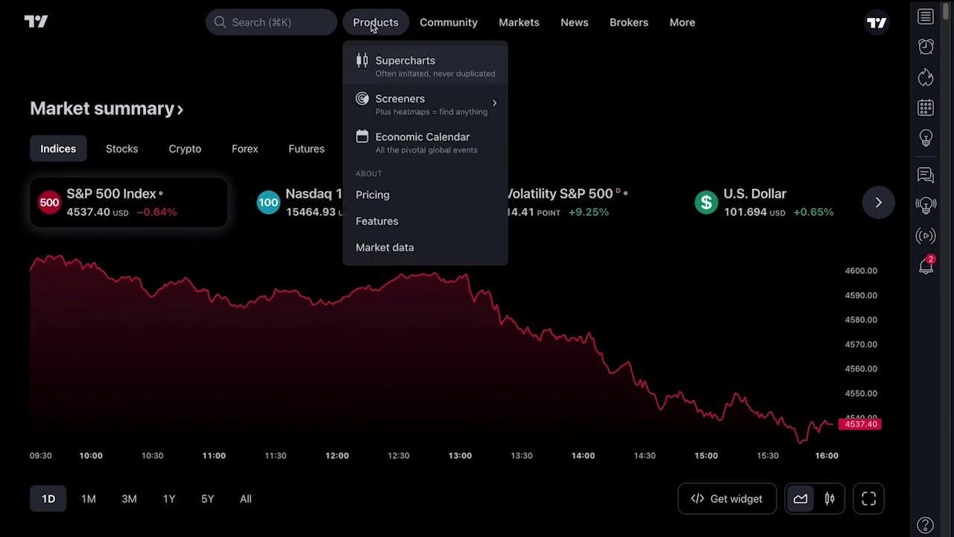
click(398, 60)
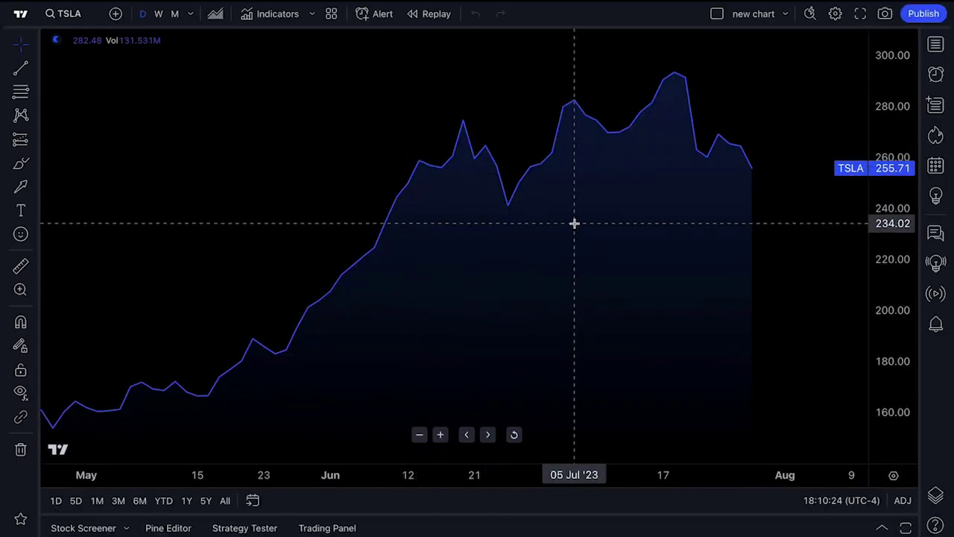
scroll(574, 223, up, 6)
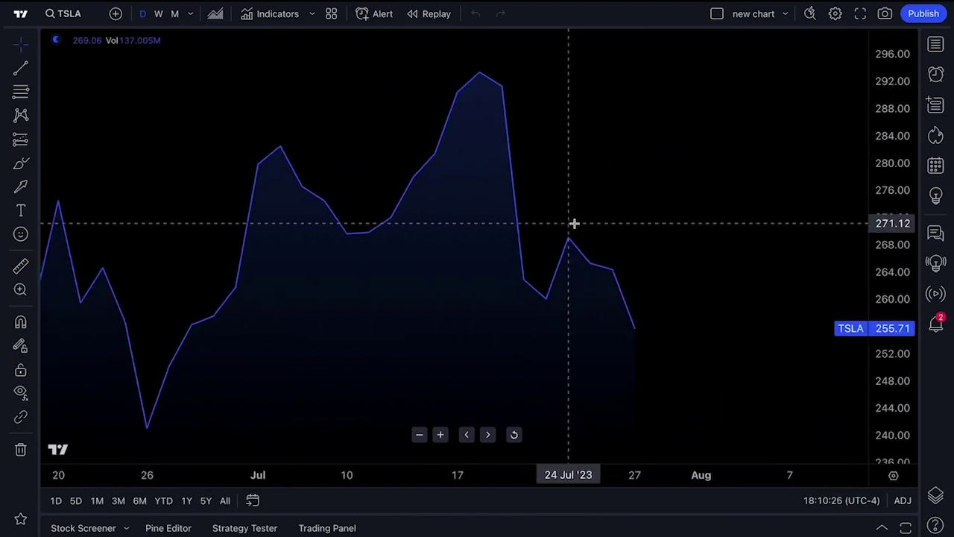
scroll(574, 223, down, 8)
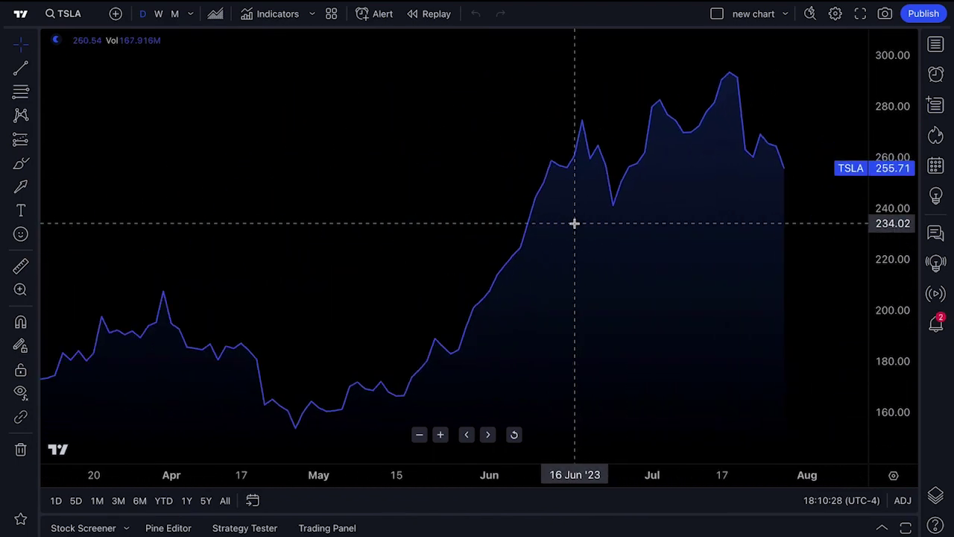
scroll(574, 223, down, 3)
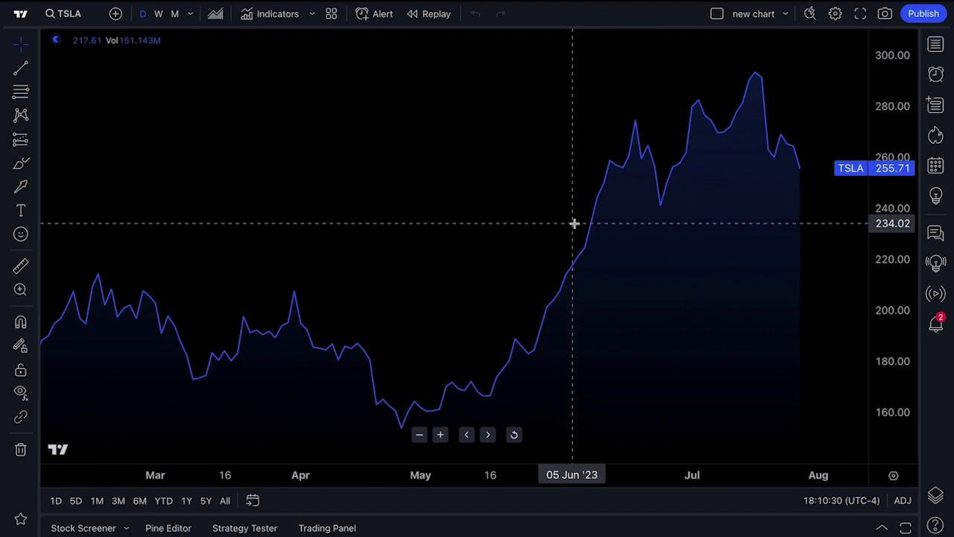
scroll(686, 198, up, 5)
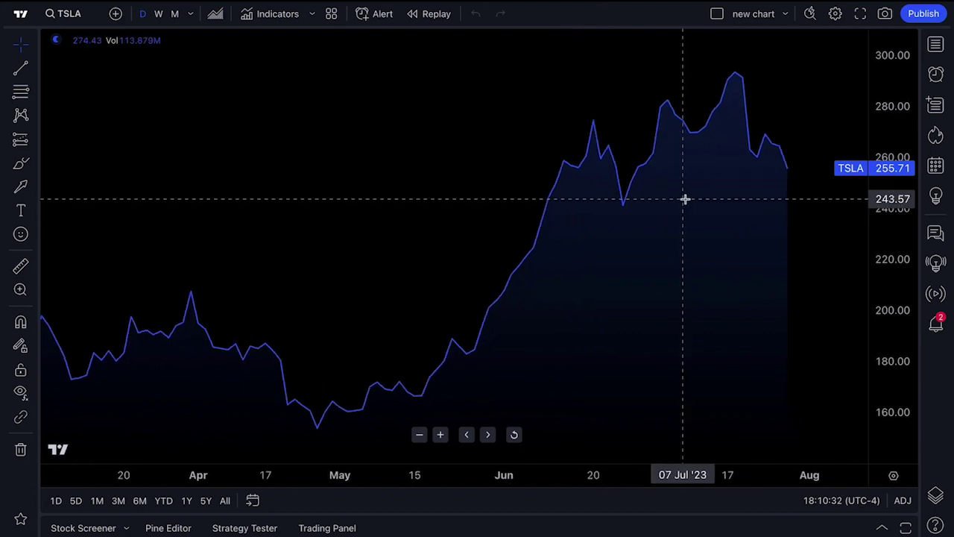
scroll(686, 199, down, 6)
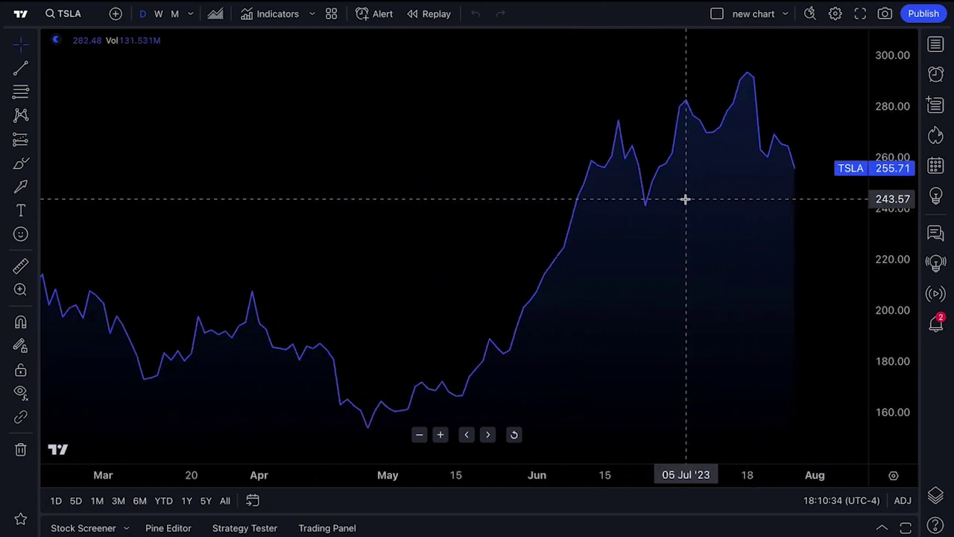
scroll(685, 199, down, 2)
scroll(685, 199, up, 4)
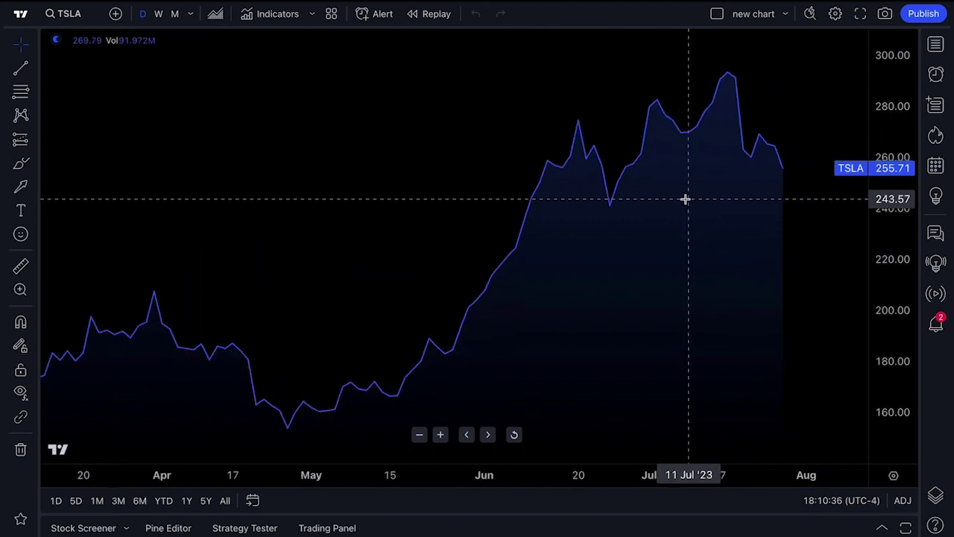
scroll(685, 199, down, 2)
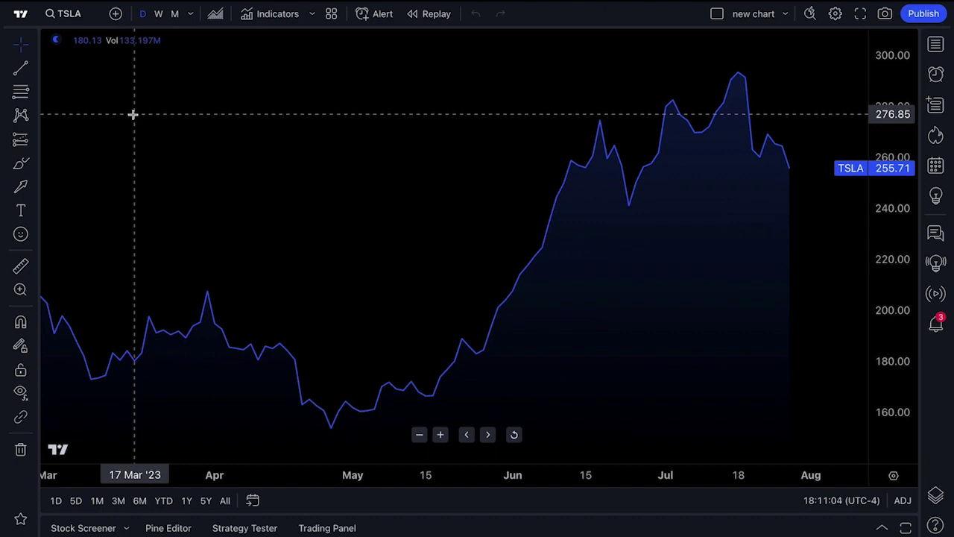
scroll(133, 114, up, 2)
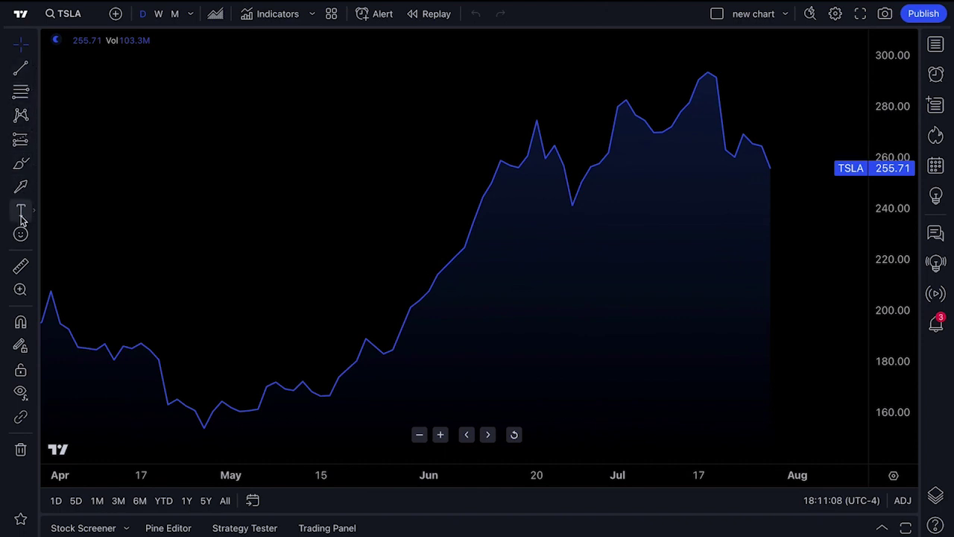
scroll(269, 187, up, 2)
scroll(269, 188, up, 2)
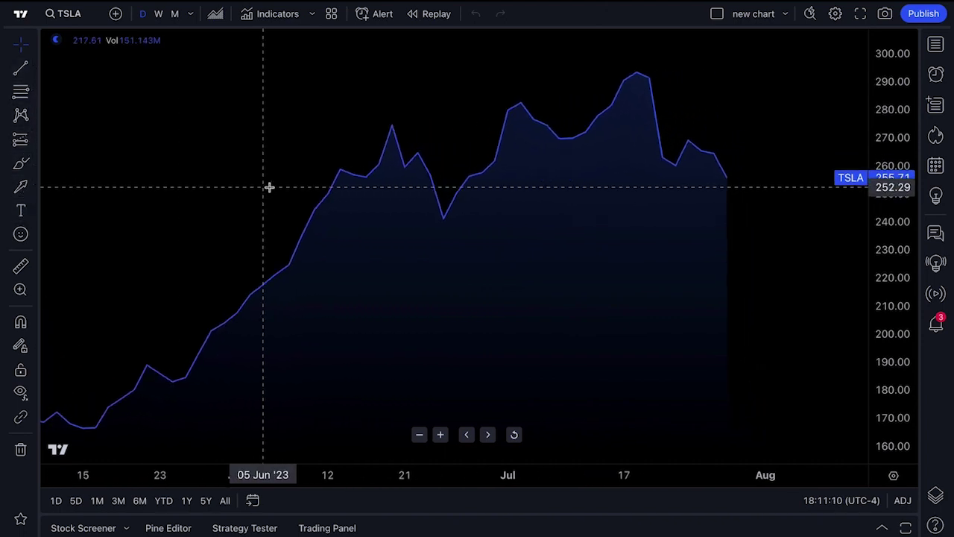
click(34, 139)
click(95, 159)
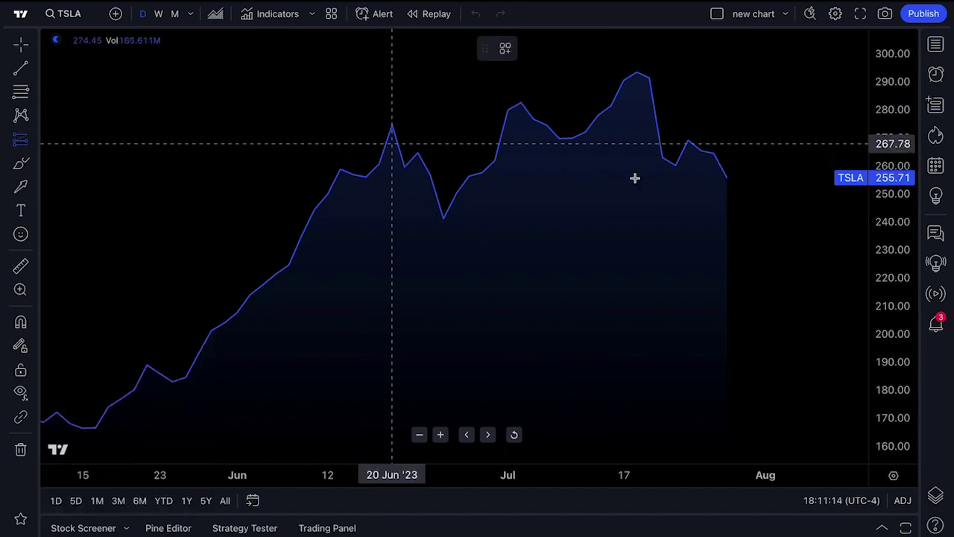
click(716, 172)
key(Delete)
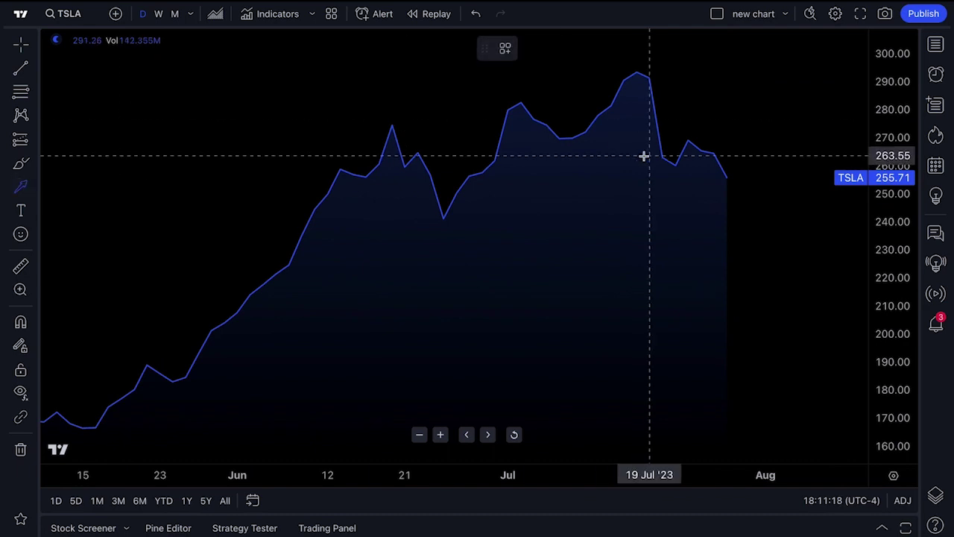
drag(804, 97, 740, 147)
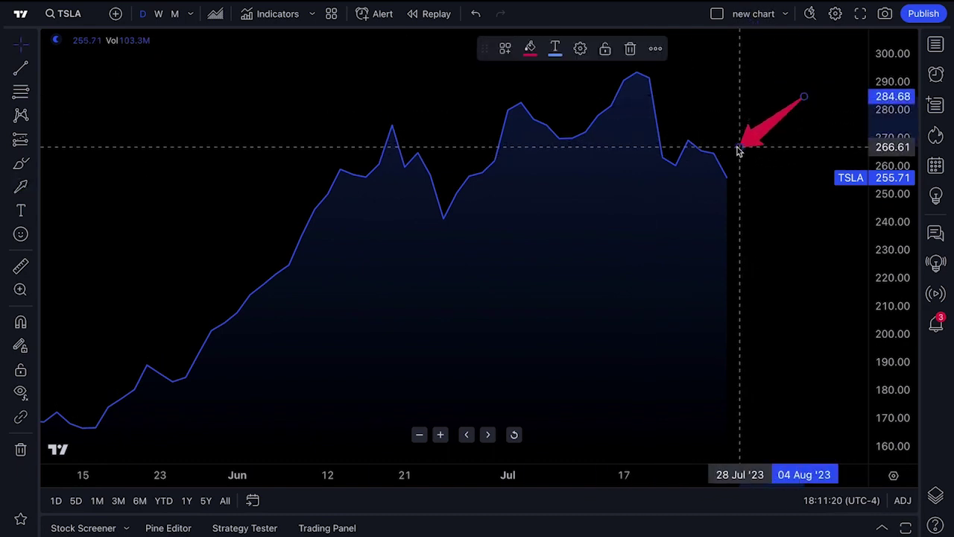
click(522, 194)
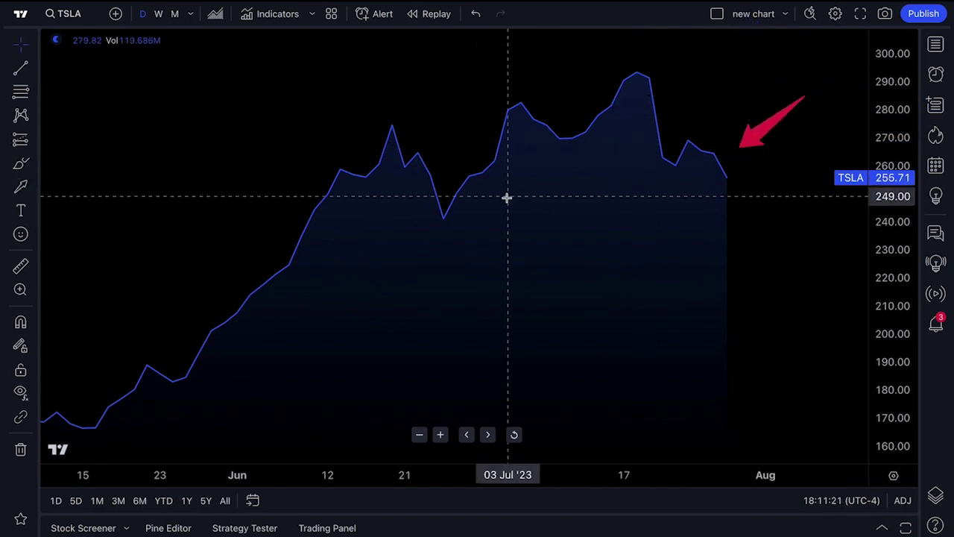
click(21, 68)
mouse_move(430, 226)
mouse_down()
mouse_move(748, 166)
mouse_move(779, 172)
mouse_up()
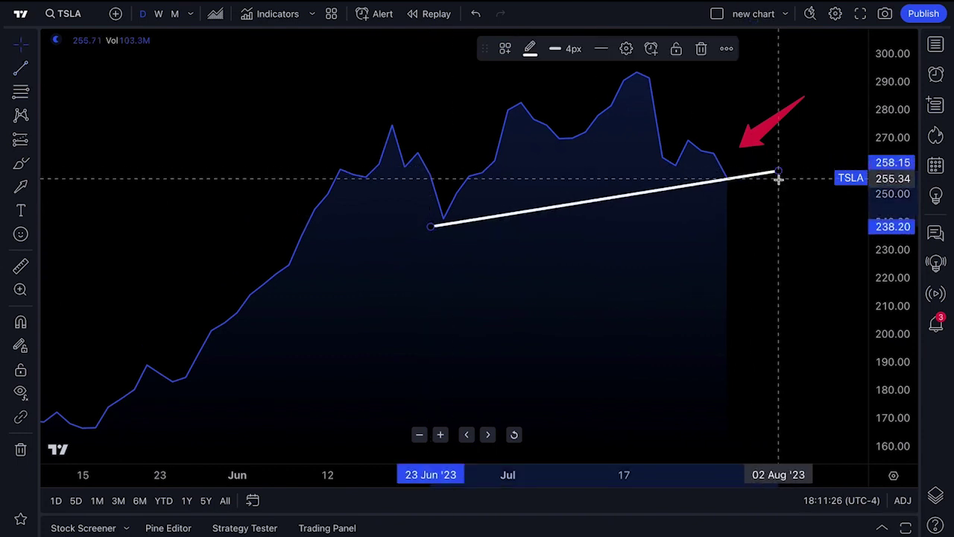
click(778, 194)
drag(403, 77, 797, 282)
key(Delete)
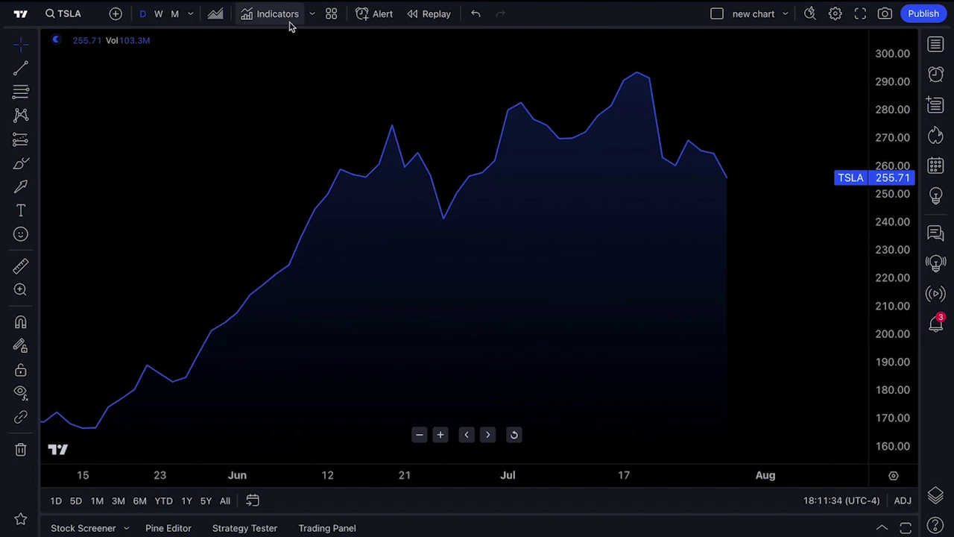
Search for AAPL after browsing the indices, bonds and economy filters, and pick Apple Inc. on NASDAQ.
click(71, 14)
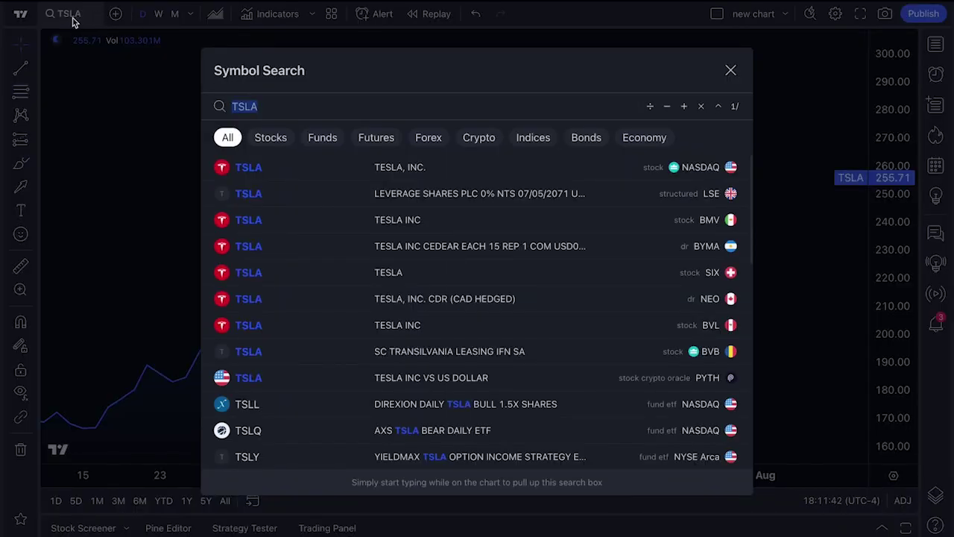
key(BackSpace)
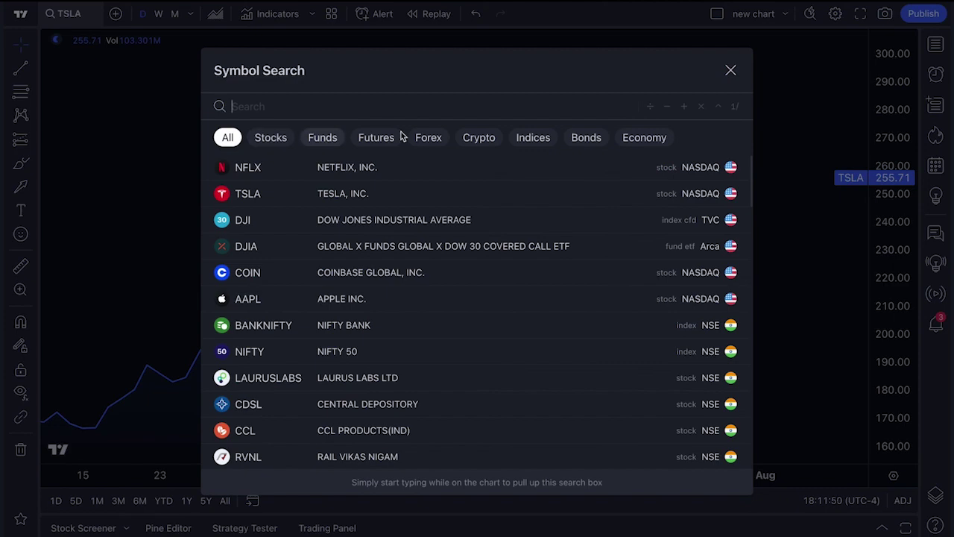
click(533, 138)
click(581, 138)
click(644, 137)
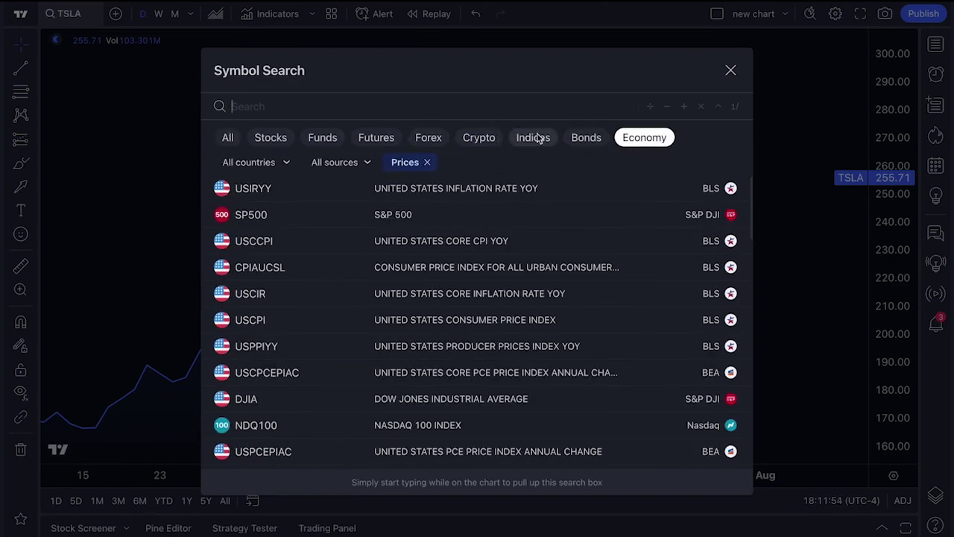
click(228, 140)
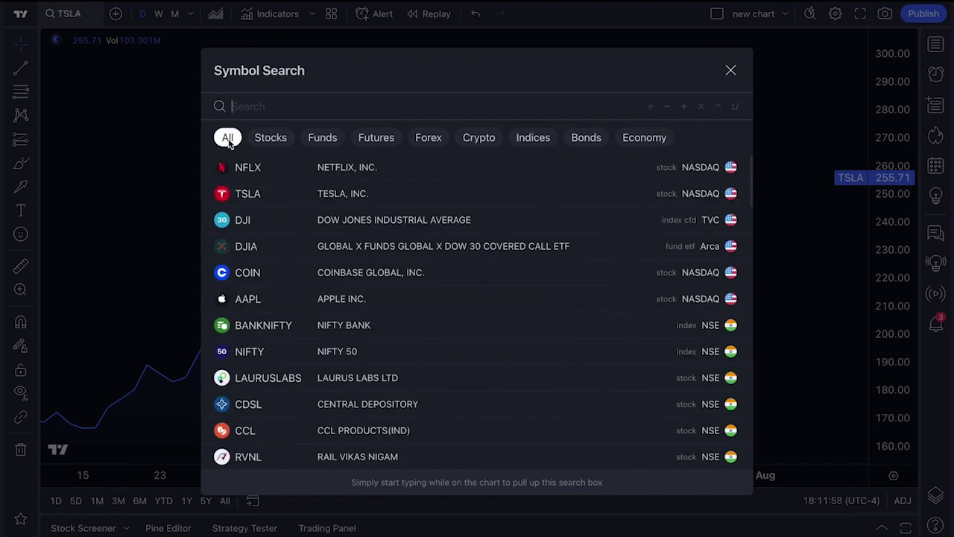
text(AAPL)
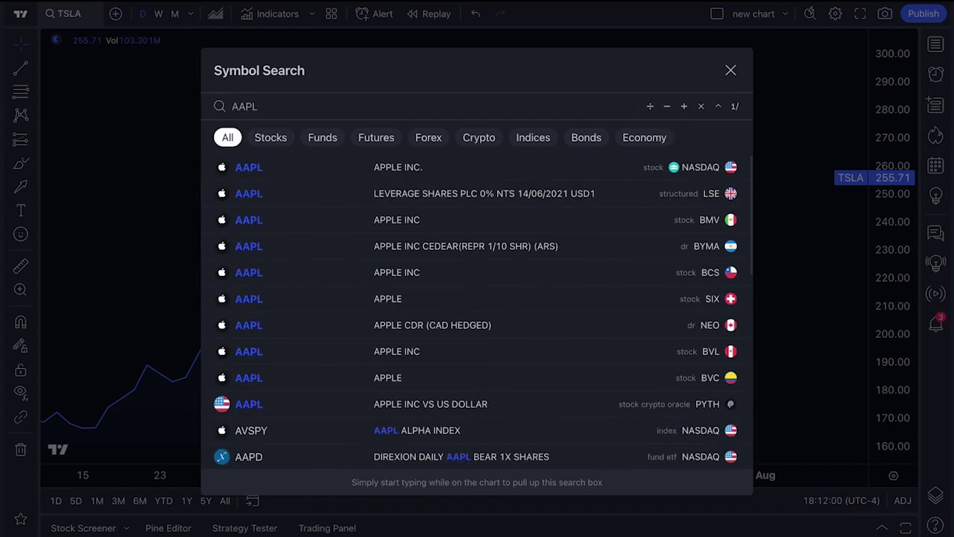
click(295, 172)
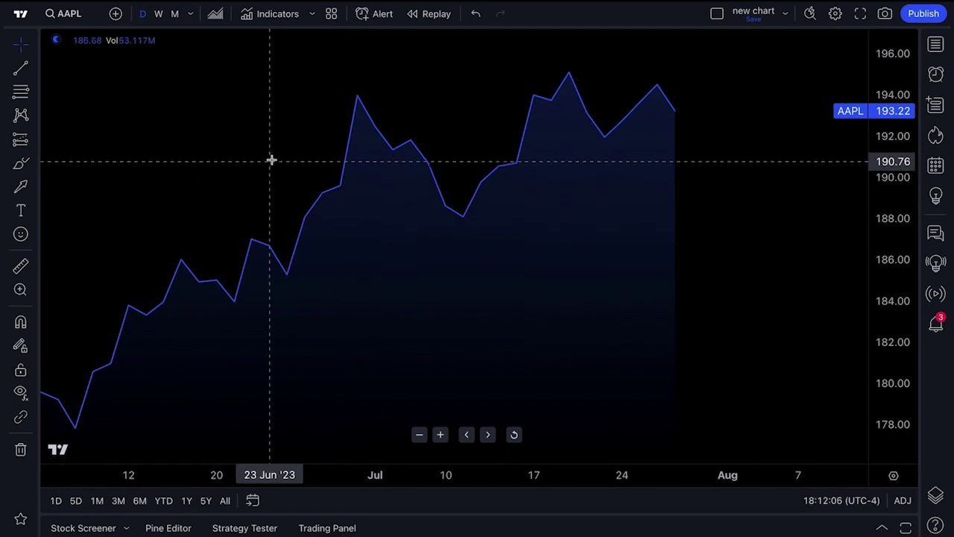
Try weekly, monthly and 1-second intervals, then settle on 1 day, zoomed out to June–July.
click(158, 21)
click(174, 22)
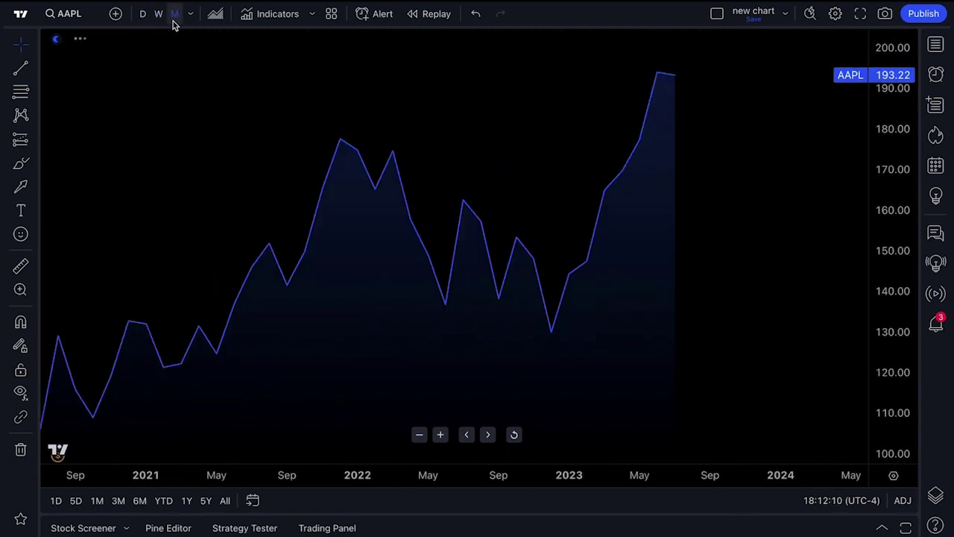
click(191, 15)
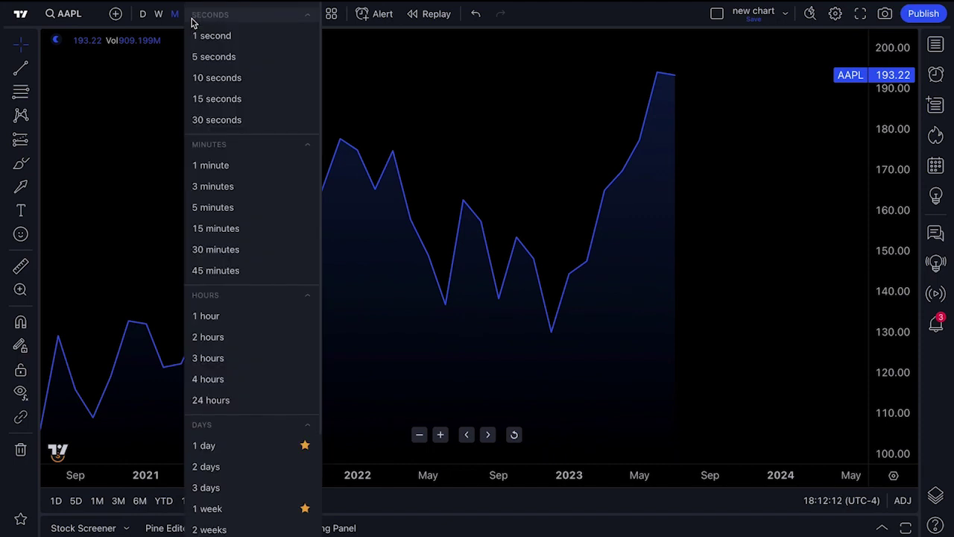
click(202, 36)
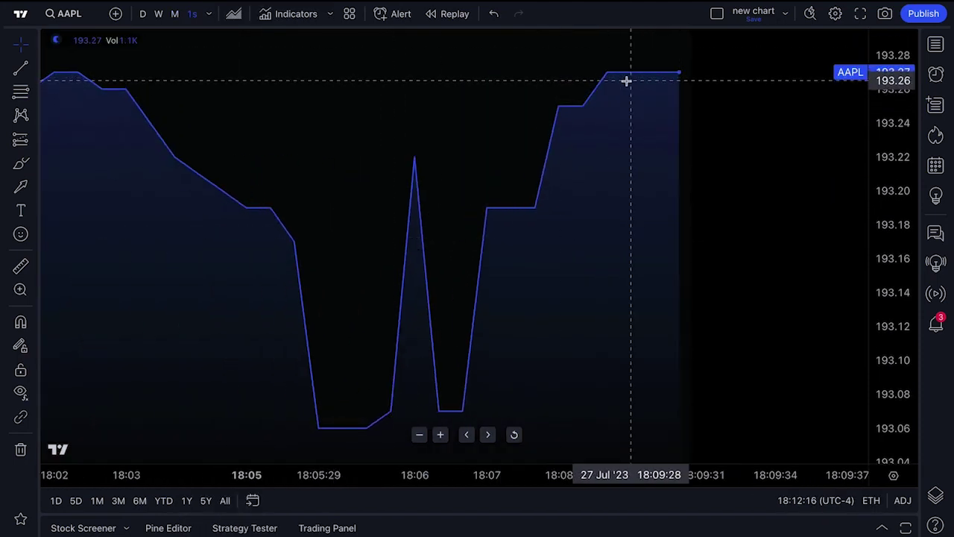
click(209, 14)
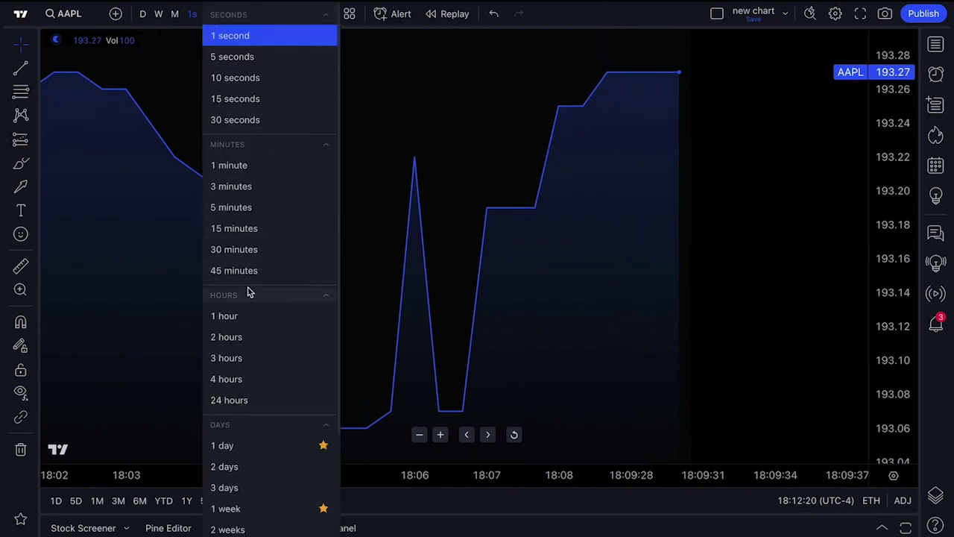
click(240, 446)
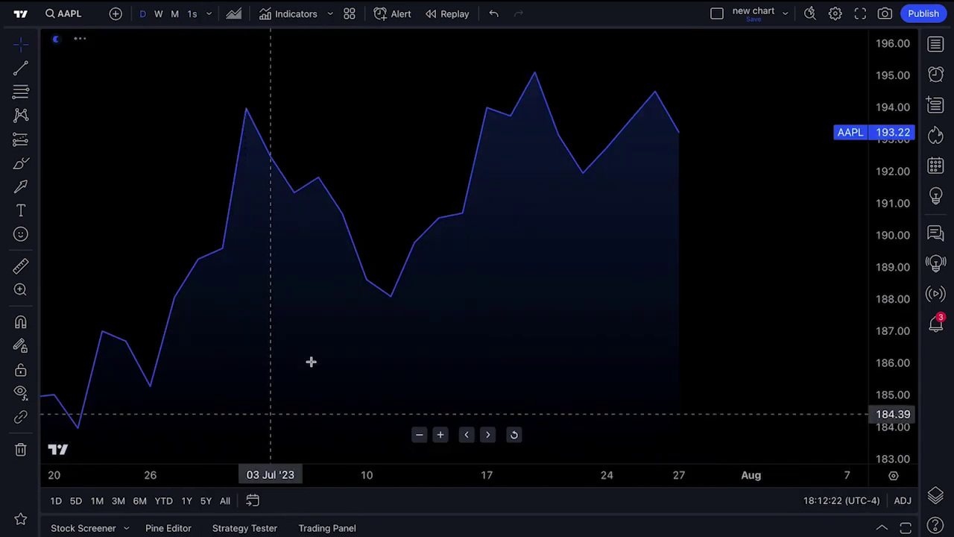
scroll(390, 278, down, 3)
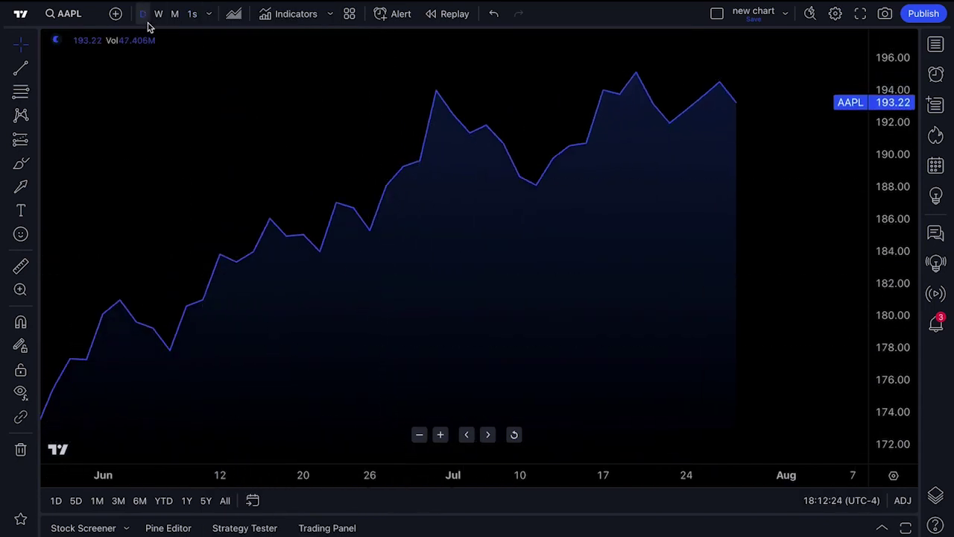
Switch the AAPL chart style from area to Candles.
click(234, 15)
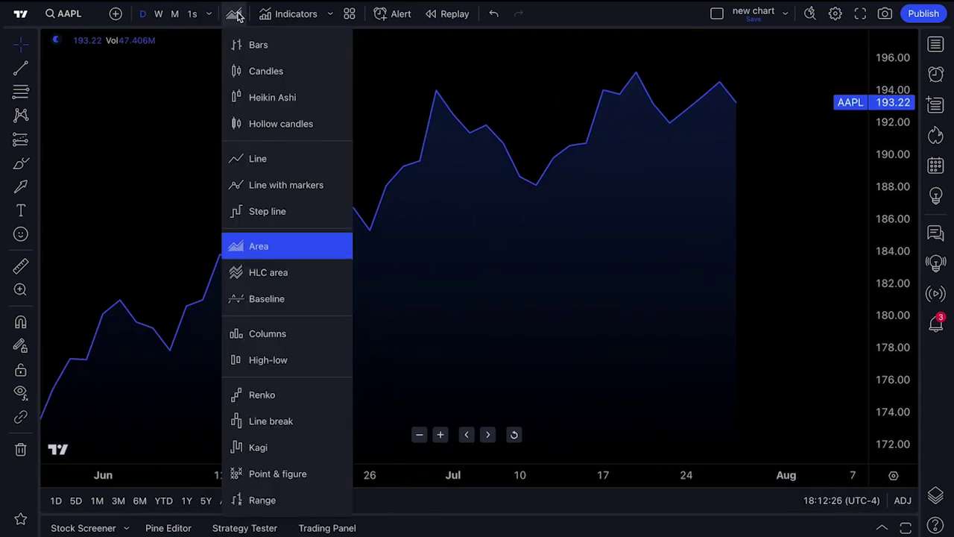
click(235, 14)
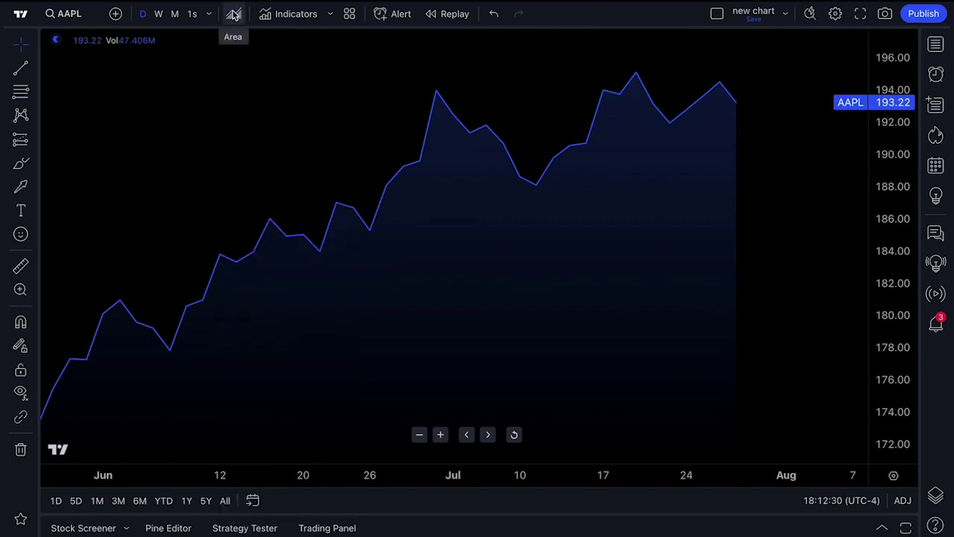
click(234, 14)
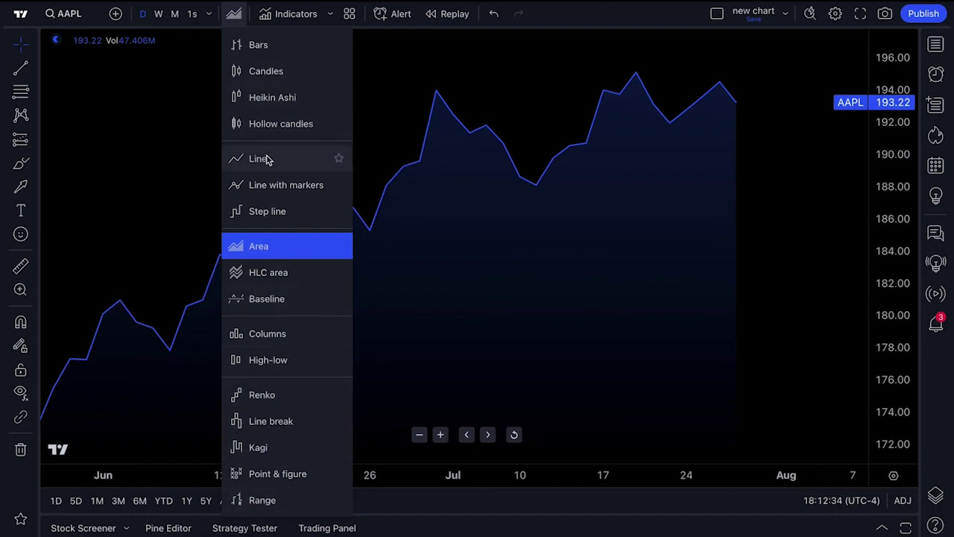
click(266, 72)
scroll(366, 245, up, 5)
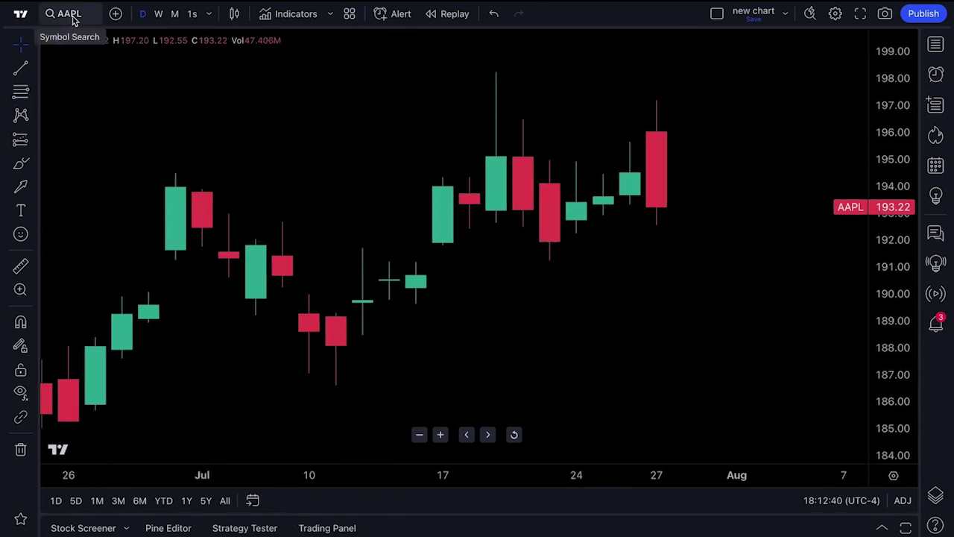
click(285, 14)
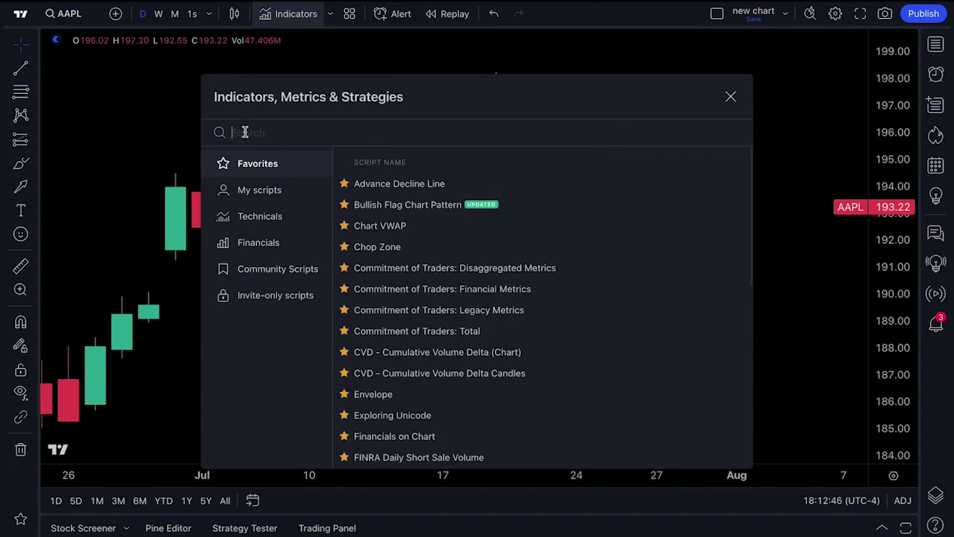
text(moving average)
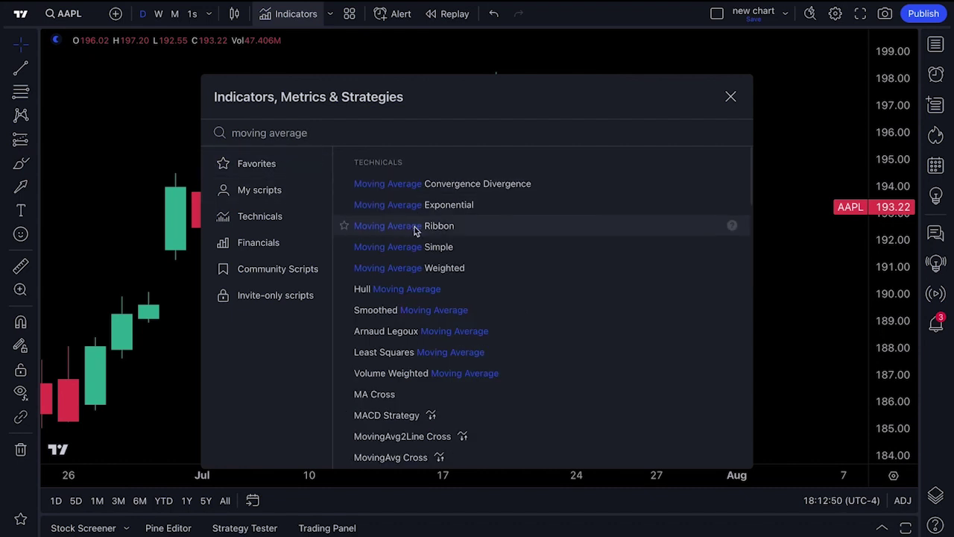
double_click(326, 137)
key(BackSpace)
double_click(326, 137)
key(BackSpace)
text(revenue)
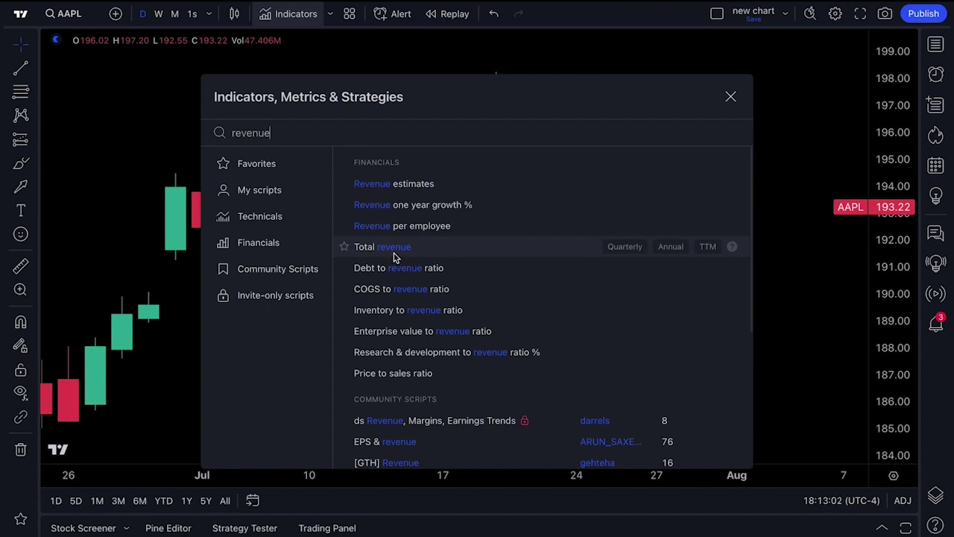
click(276, 218)
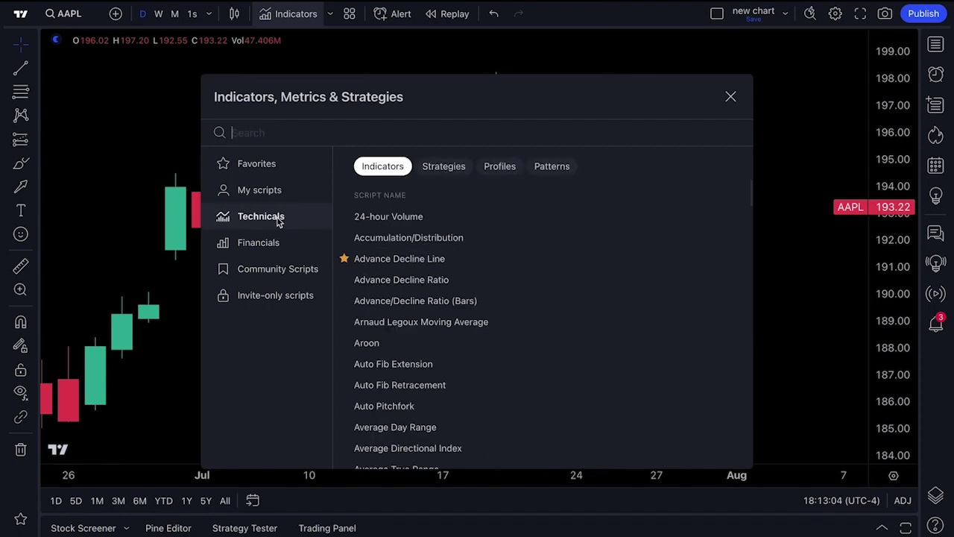
click(274, 246)
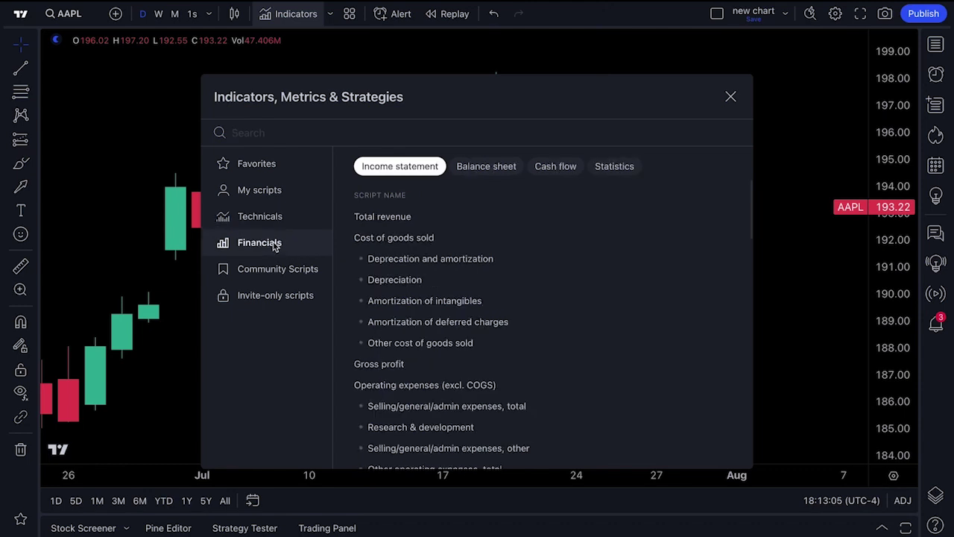
click(484, 174)
click(552, 171)
click(731, 101)
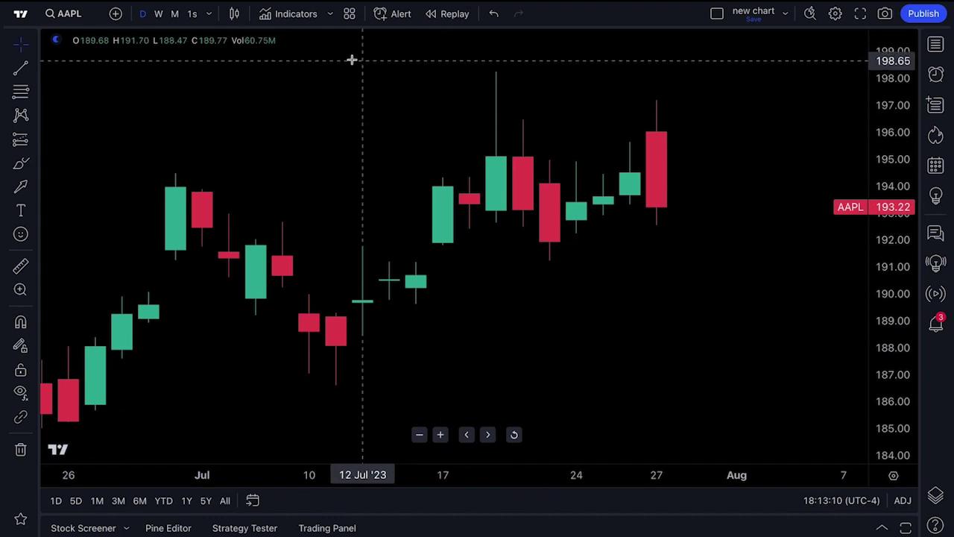
click(349, 15)
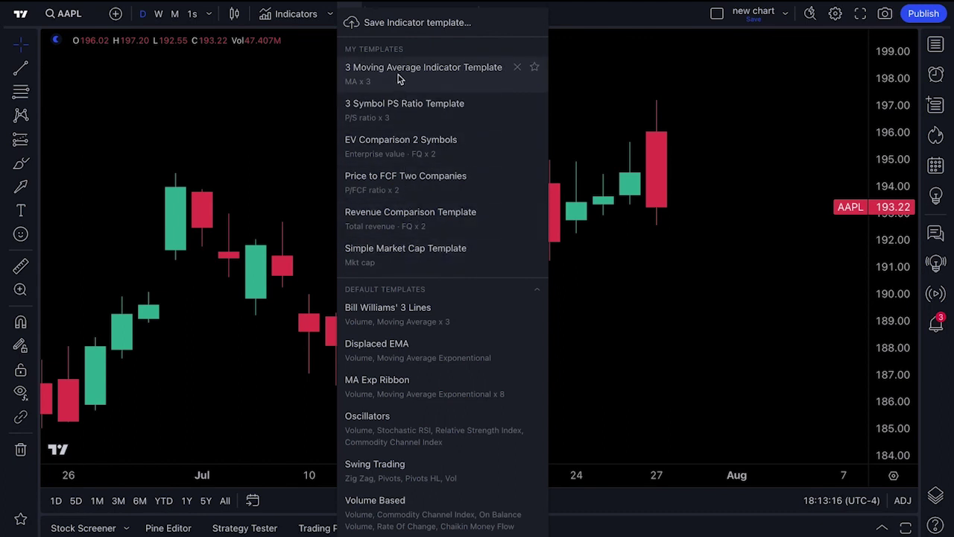
click(275, 150)
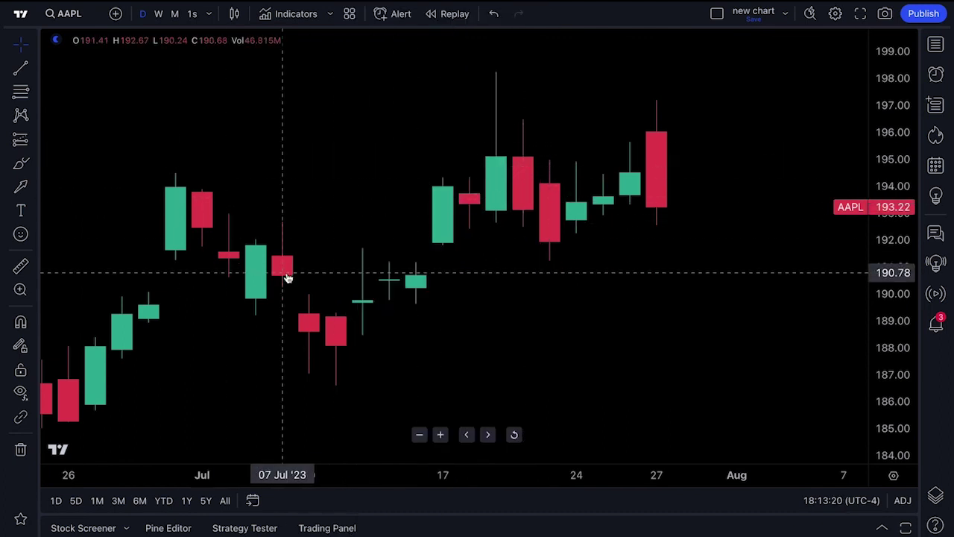
drag(380, 185, 311, 167)
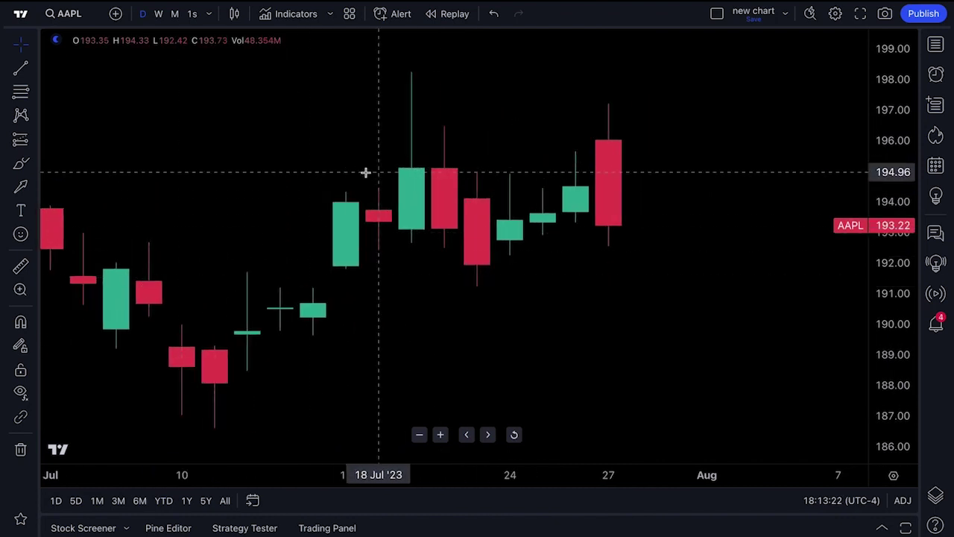
Create an AAPL price alert at 150.00 in place of 193.22.
click(385, 14)
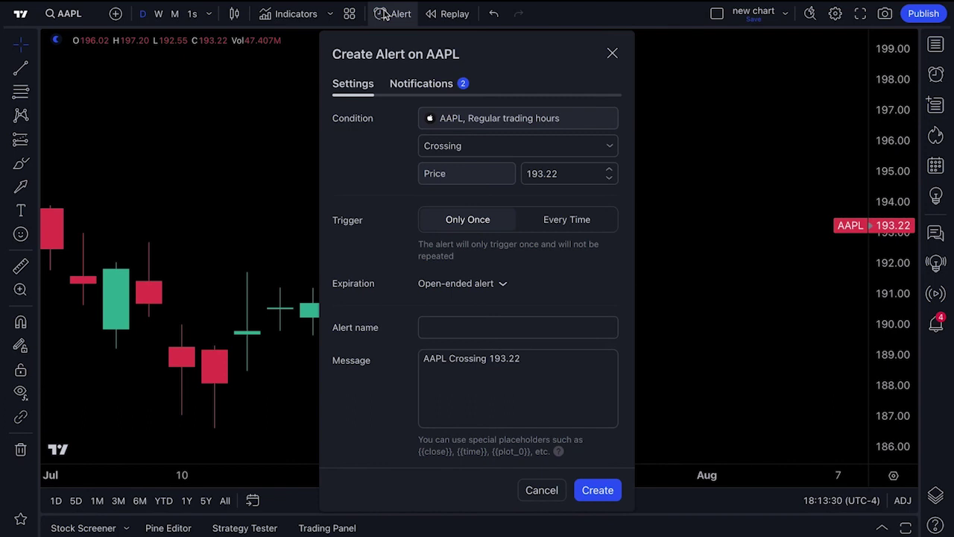
click(452, 179)
click(547, 174)
double_click(547, 175)
text(150)
click(543, 197)
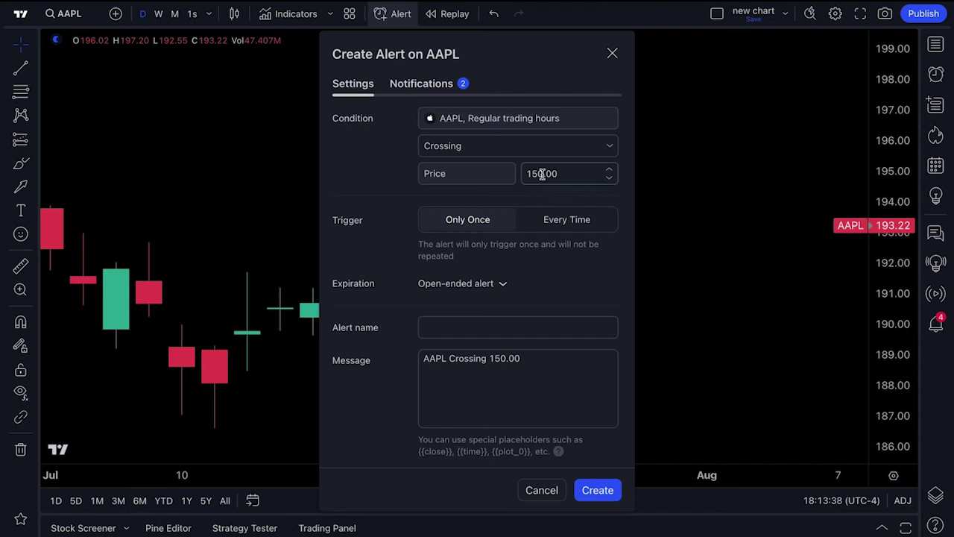
click(612, 56)
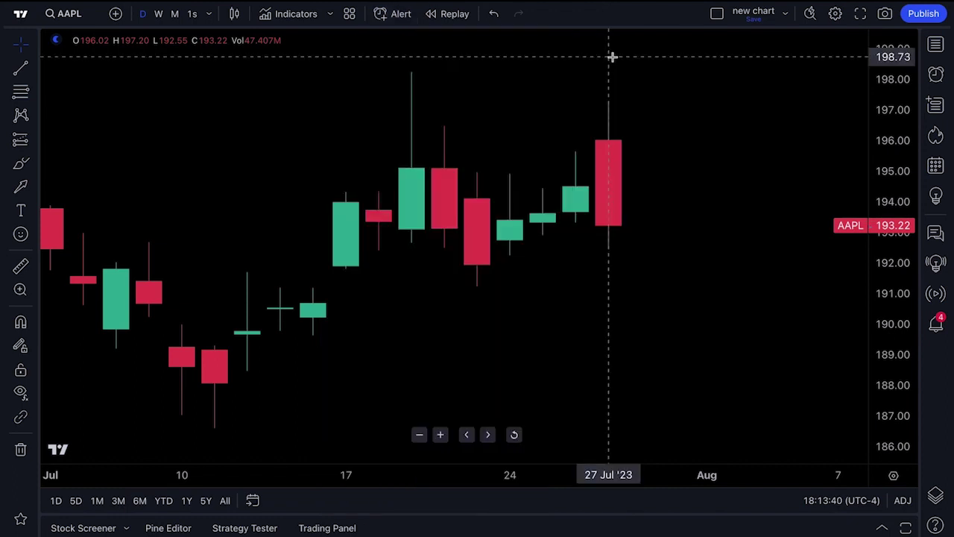
Review the saved alerts list and its enlarged log, then close it.
click(936, 76)
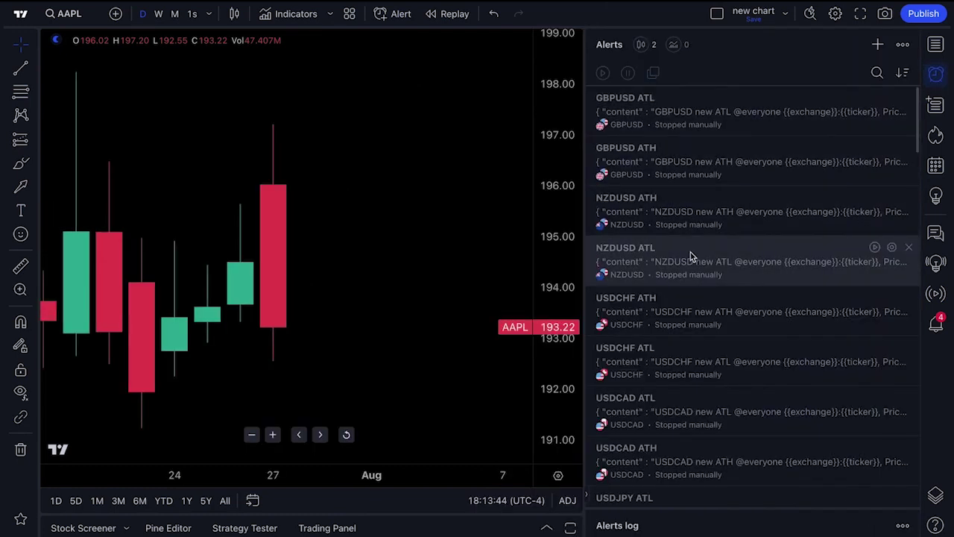
mouse_move(709, 509)
mouse_down()
mouse_move(708, 311)
mouse_move(688, 224)
mouse_move(724, 508)
mouse_up()
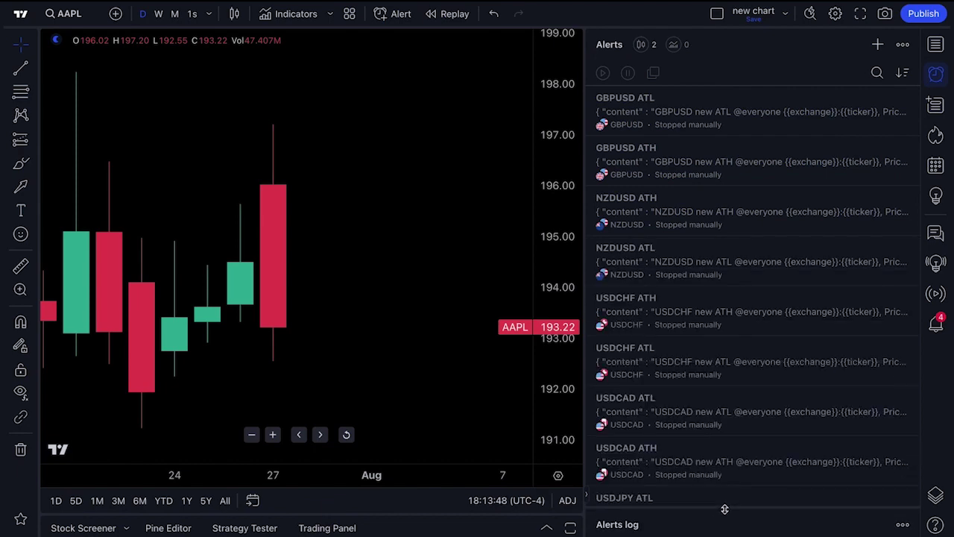
scroll(725, 358, down, 5)
scroll(720, 358, up, 4)
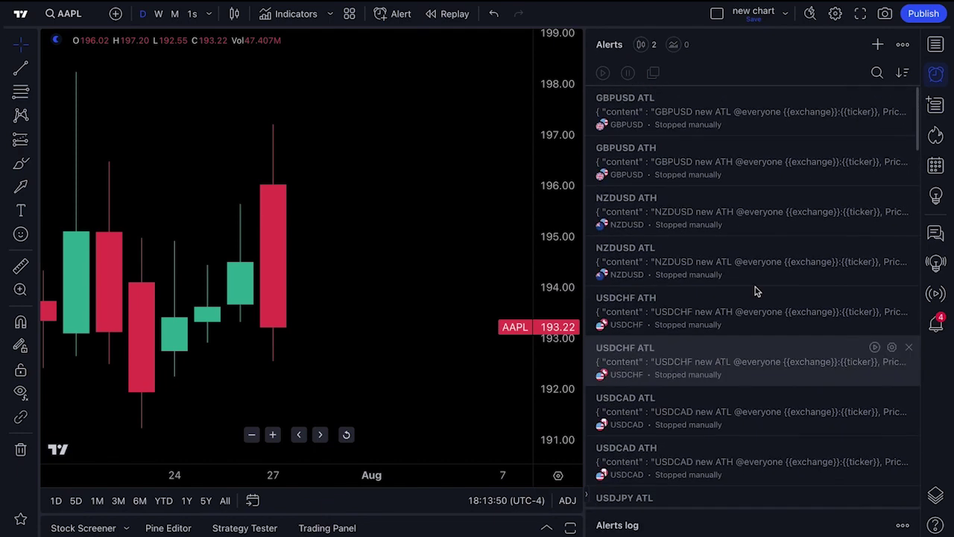
click(935, 73)
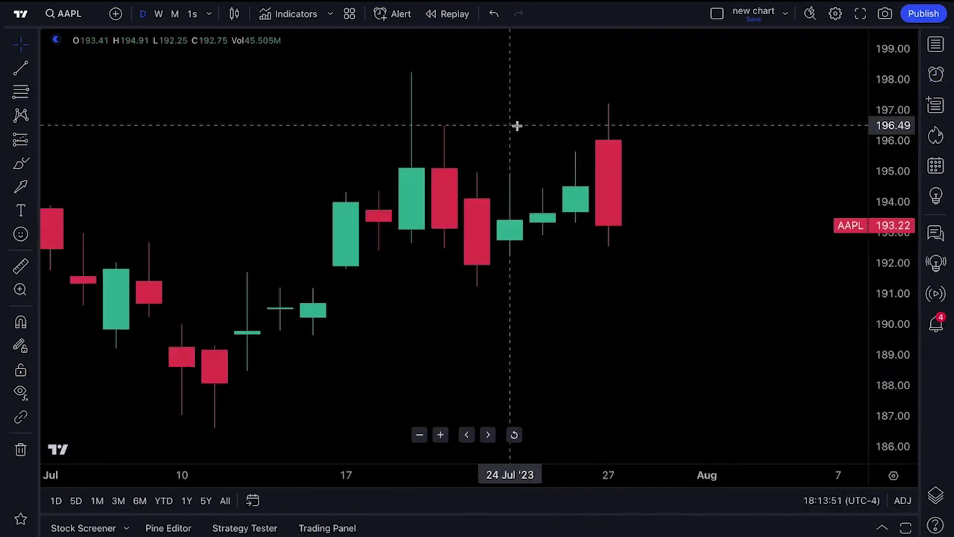
Start a bar replay on the AAPL chart beginning from 12 May.
click(449, 16)
scroll(411, 245, down, 5)
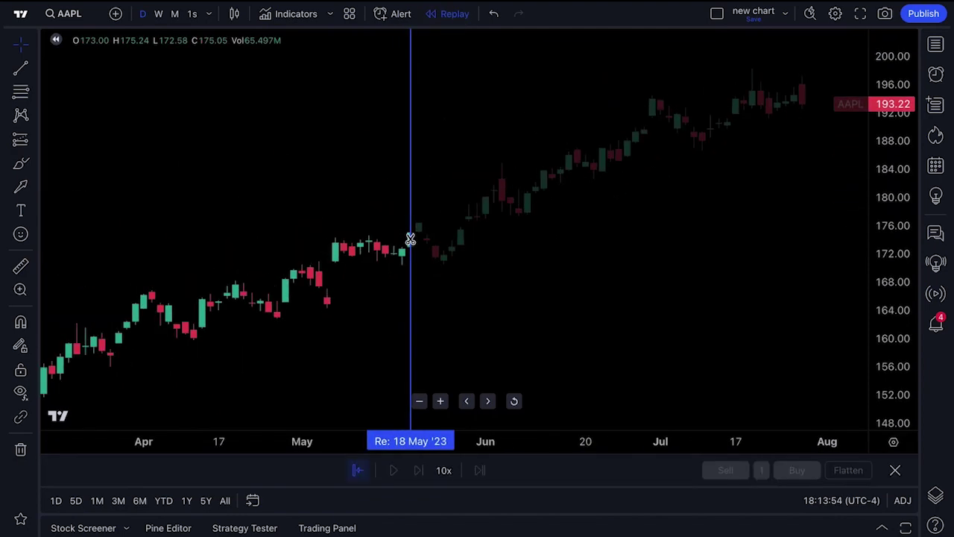
click(383, 246)
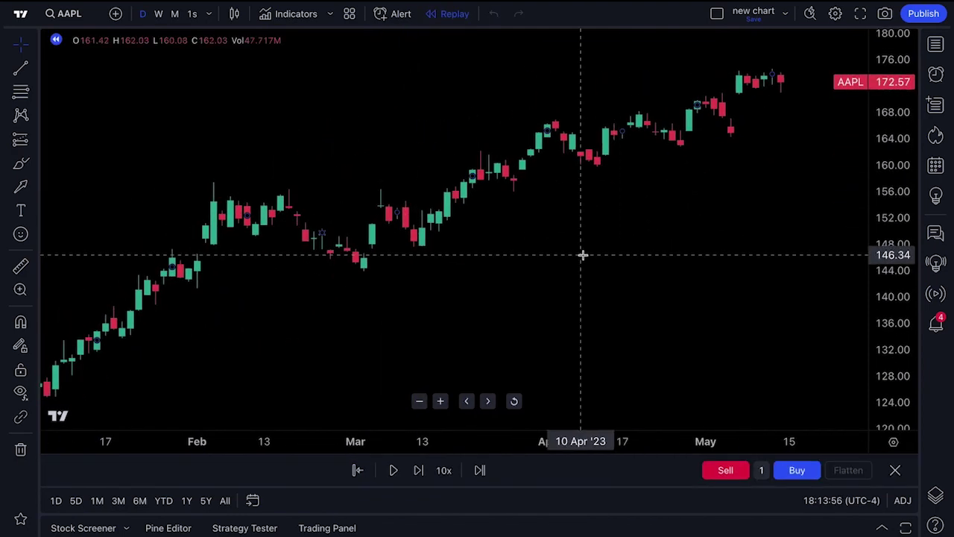
drag(668, 251, 515, 272)
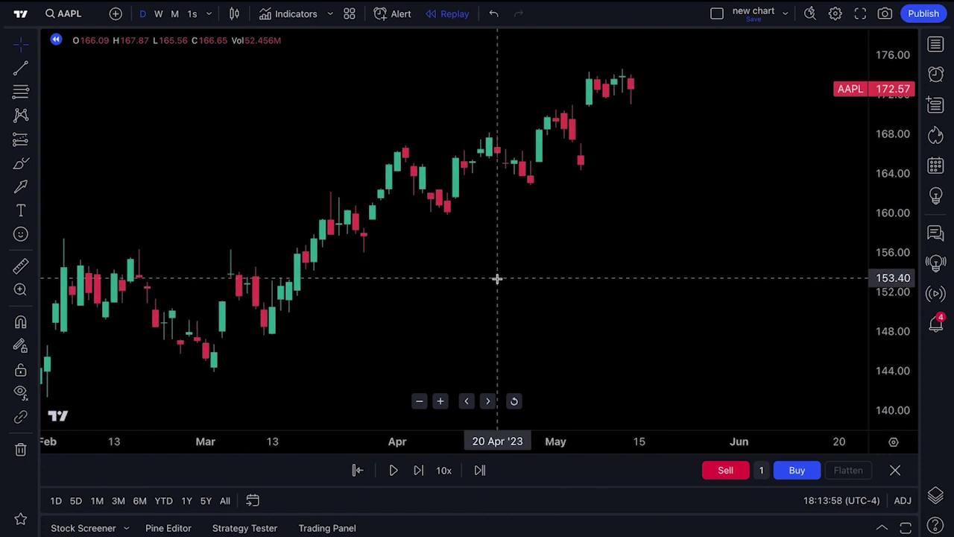
Play the replay, buy two shares and sell both, then pause and close the results summary.
click(392, 469)
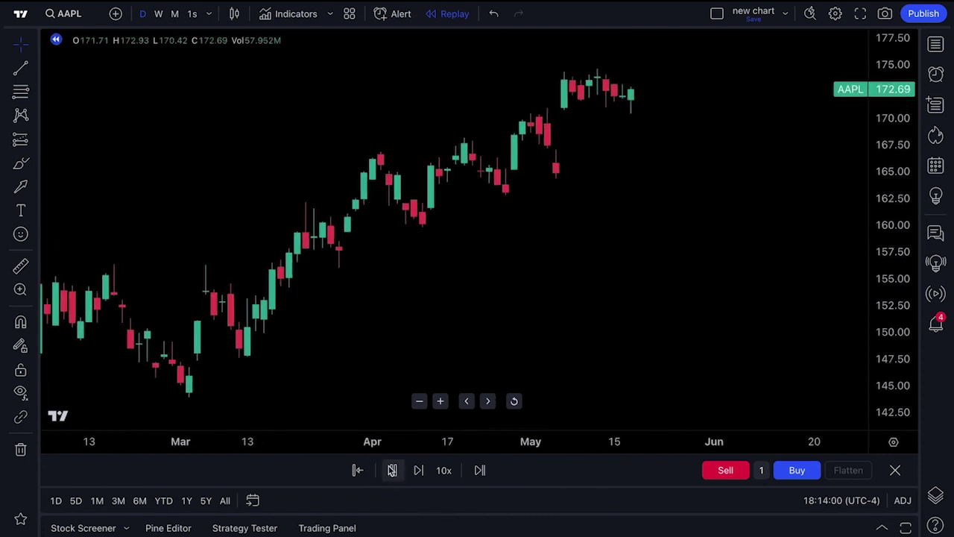
click(792, 472)
click(792, 472)
click(731, 472)
click(731, 473)
click(392, 471)
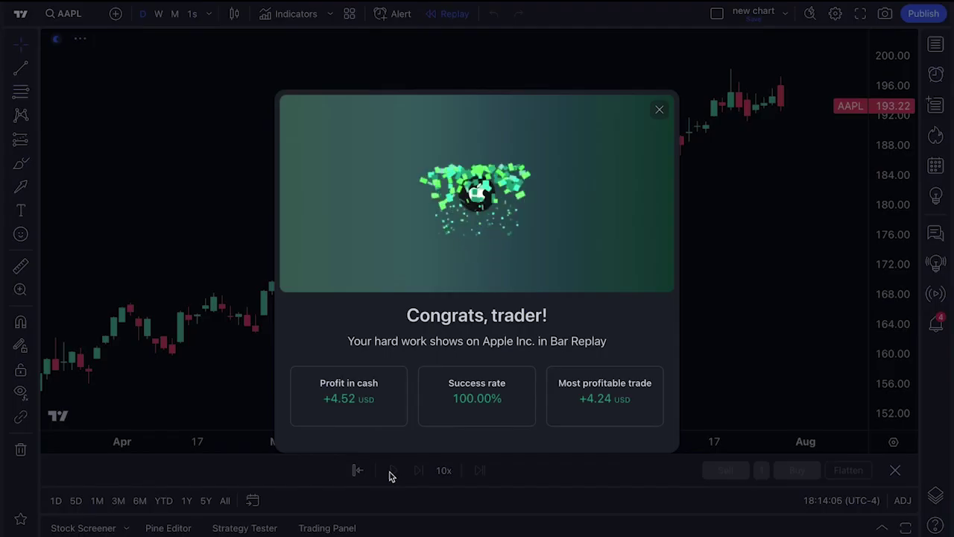
click(660, 109)
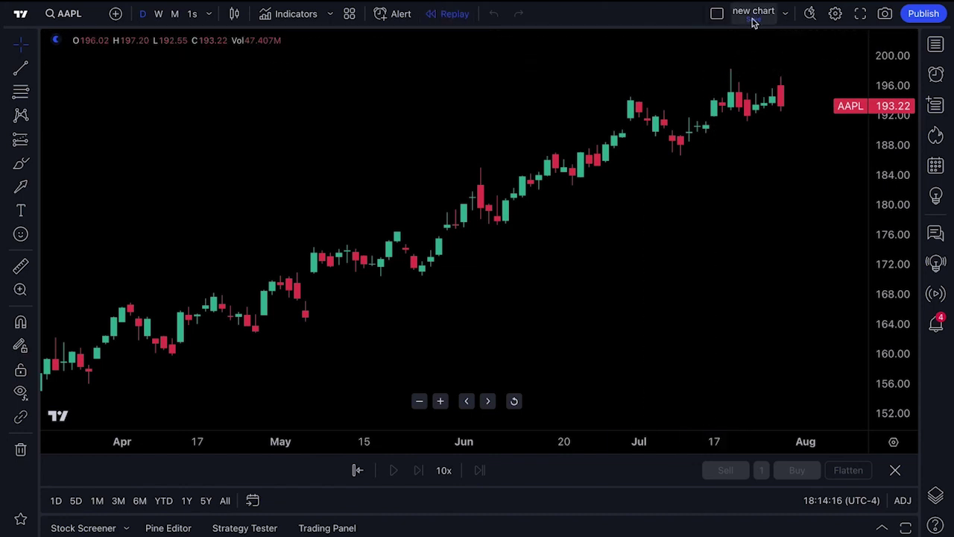
Change the layout to two, then three side-by-side AAPL panes, and glance at the layout-name menu.
click(717, 15)
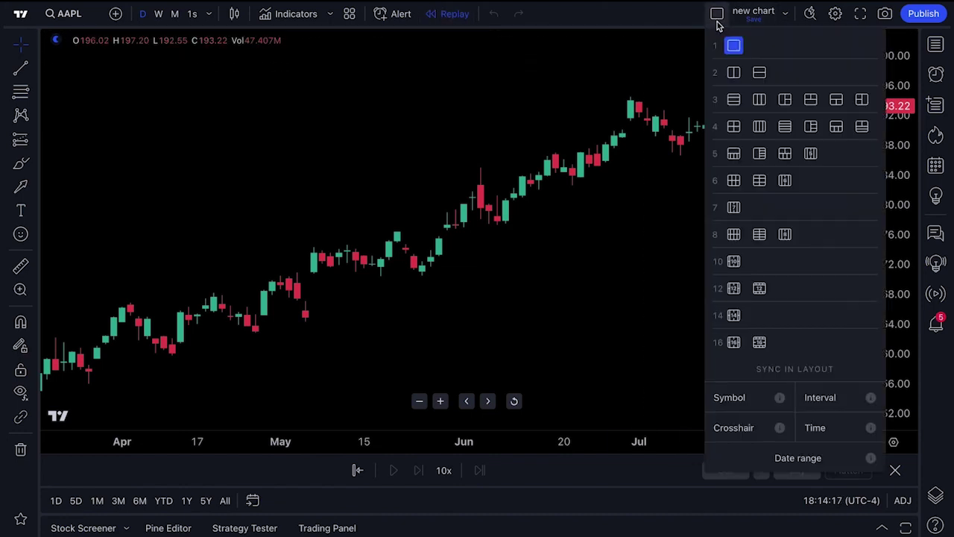
click(734, 73)
click(717, 15)
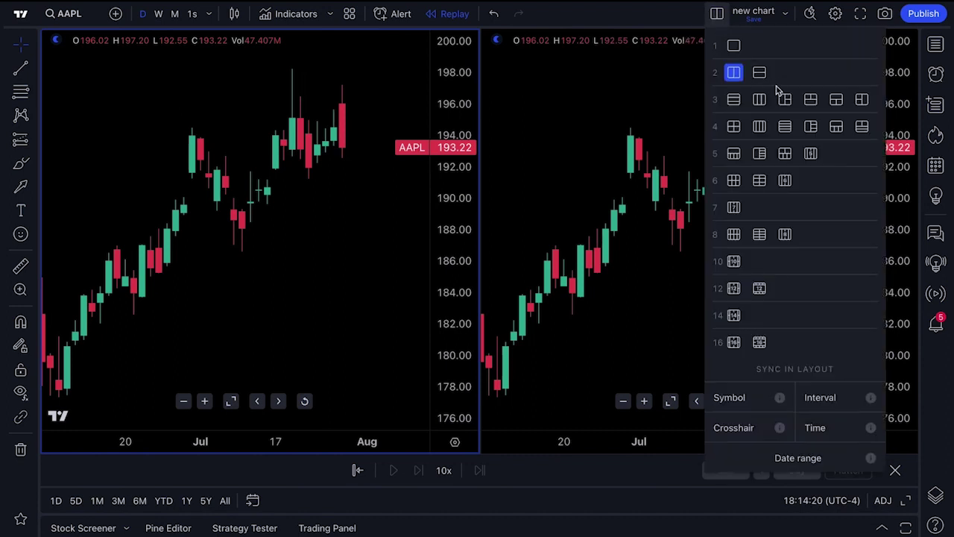
click(761, 106)
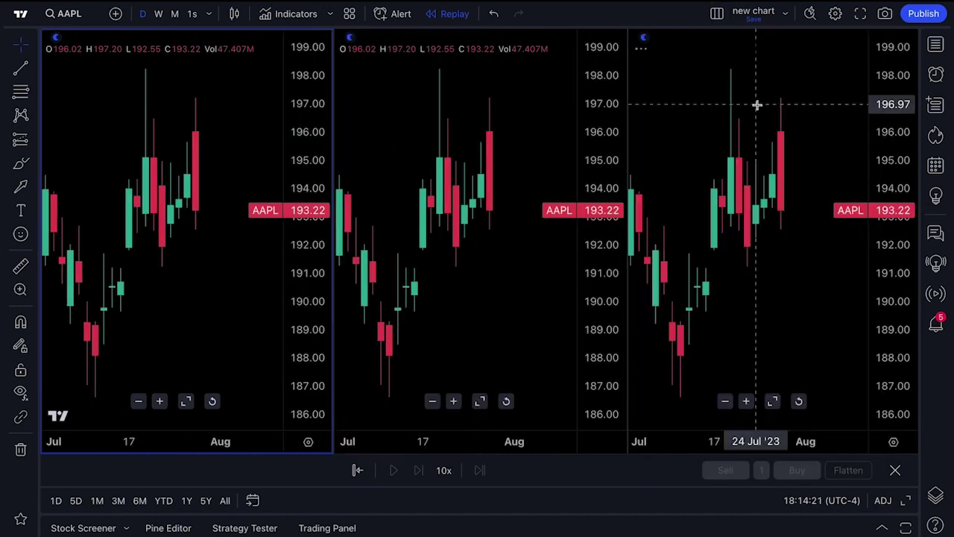
click(785, 13)
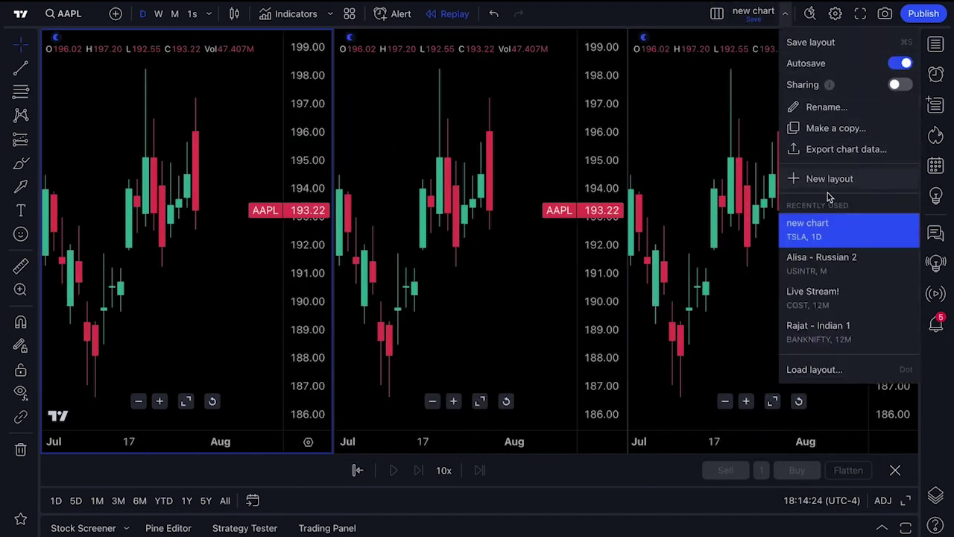
click(786, 13)
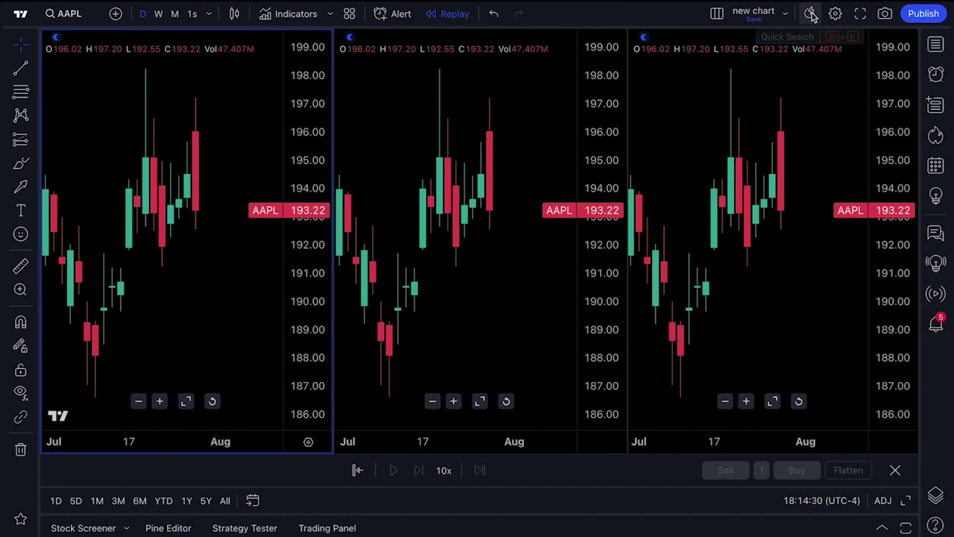
click(811, 15)
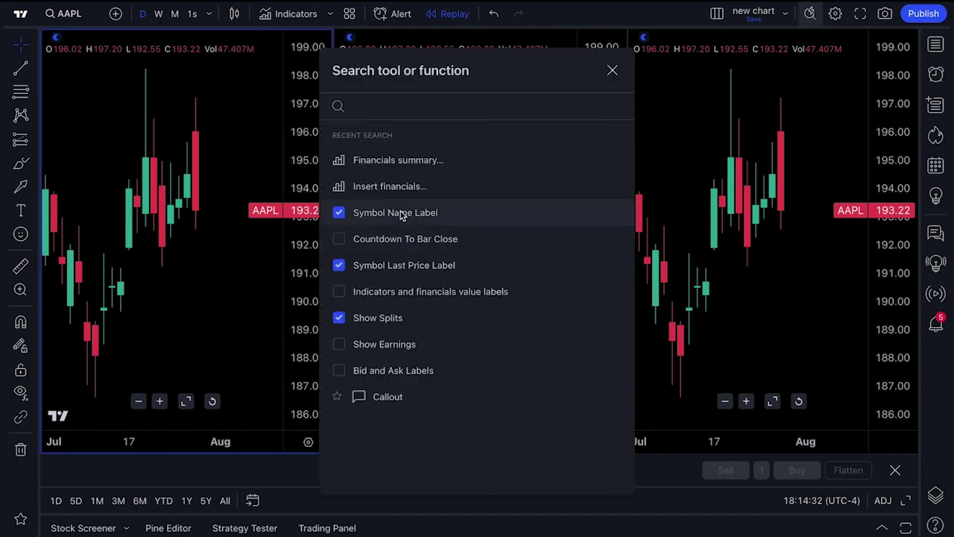
click(613, 70)
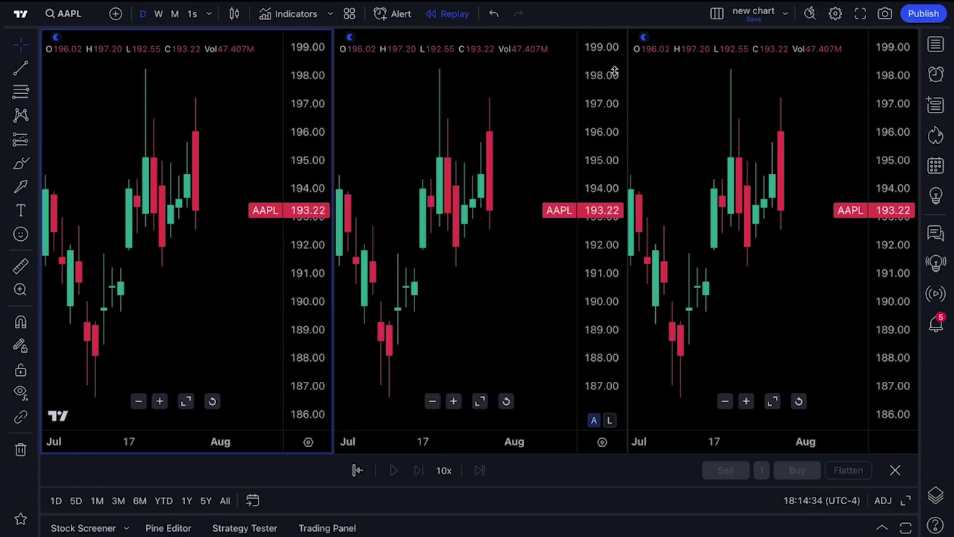
click(836, 15)
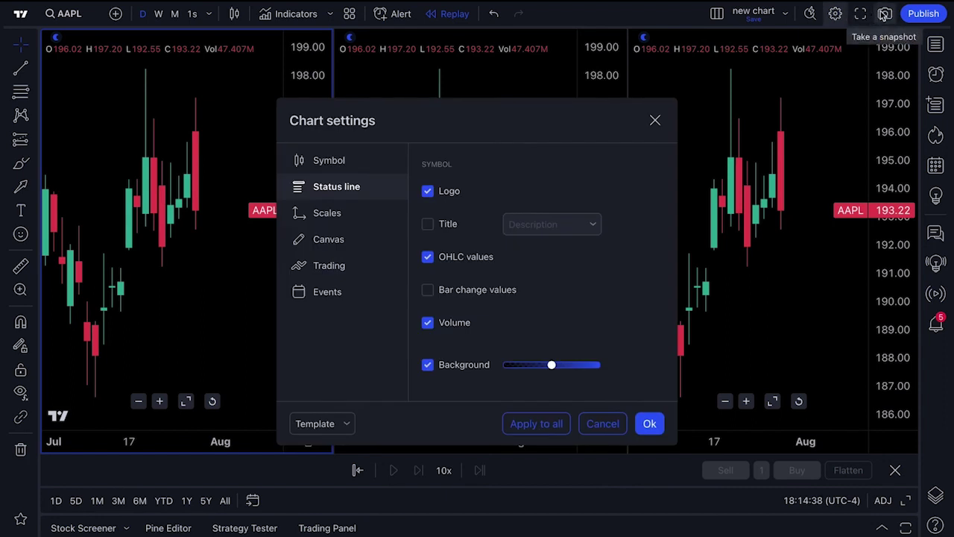
click(656, 120)
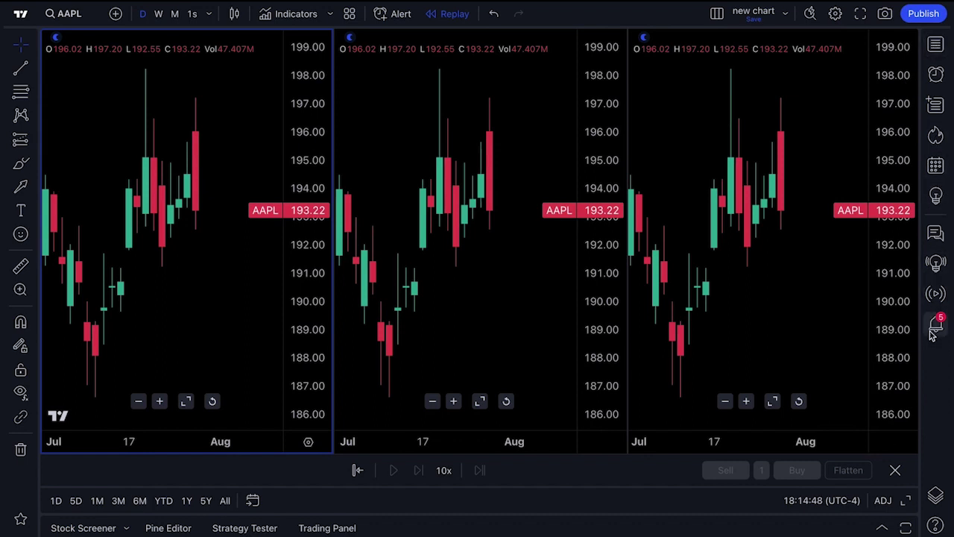
Open the watchlist, view TSLA and RACE, and switch to the single-chart layout.
click(936, 46)
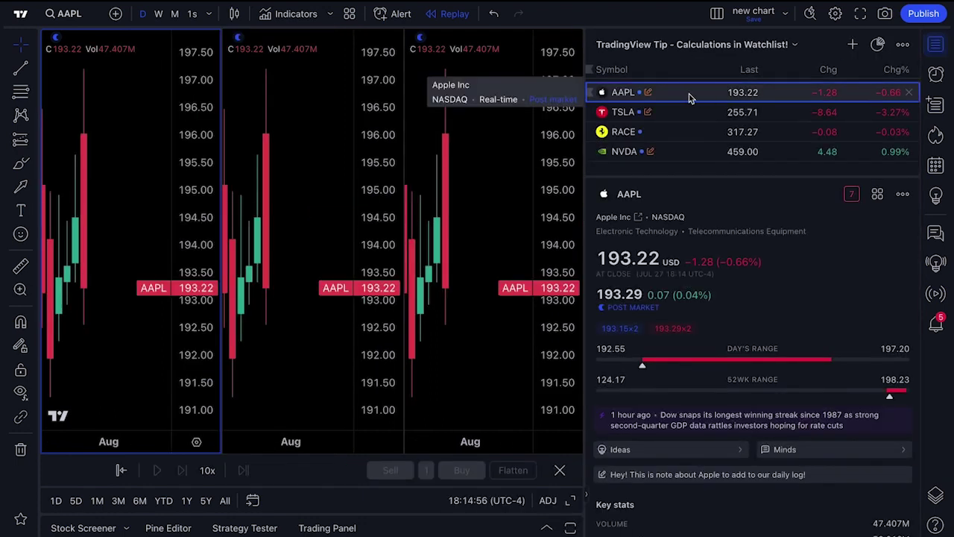
click(668, 118)
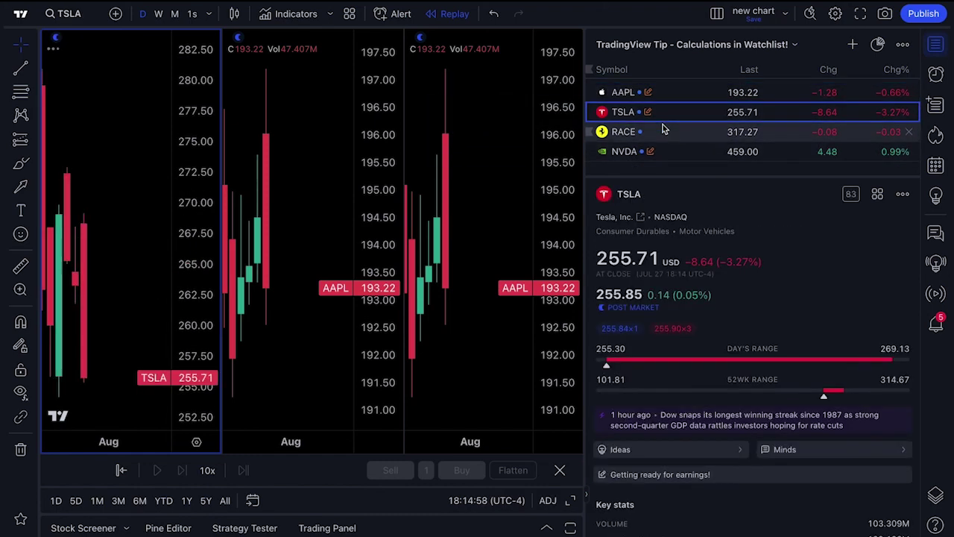
click(664, 132)
click(716, 13)
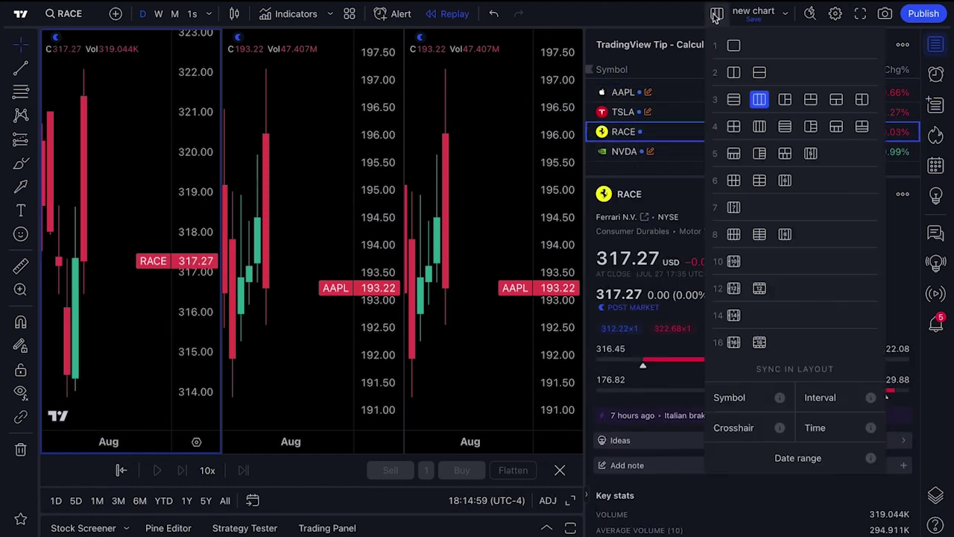
click(734, 45)
Flip through NVDA, RACE and TSLA, return the chart to AAPL, and close the watchlist.
click(685, 152)
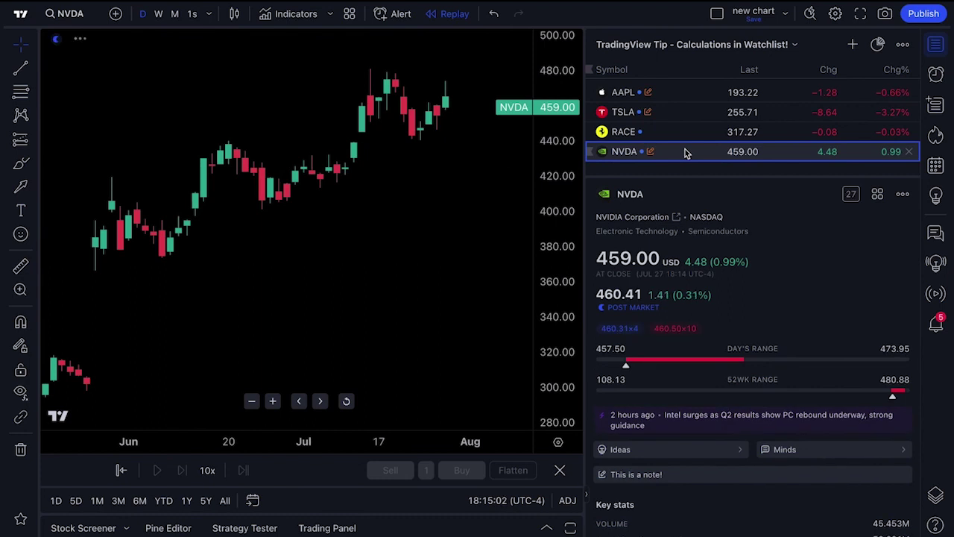
click(682, 134)
click(678, 113)
click(679, 94)
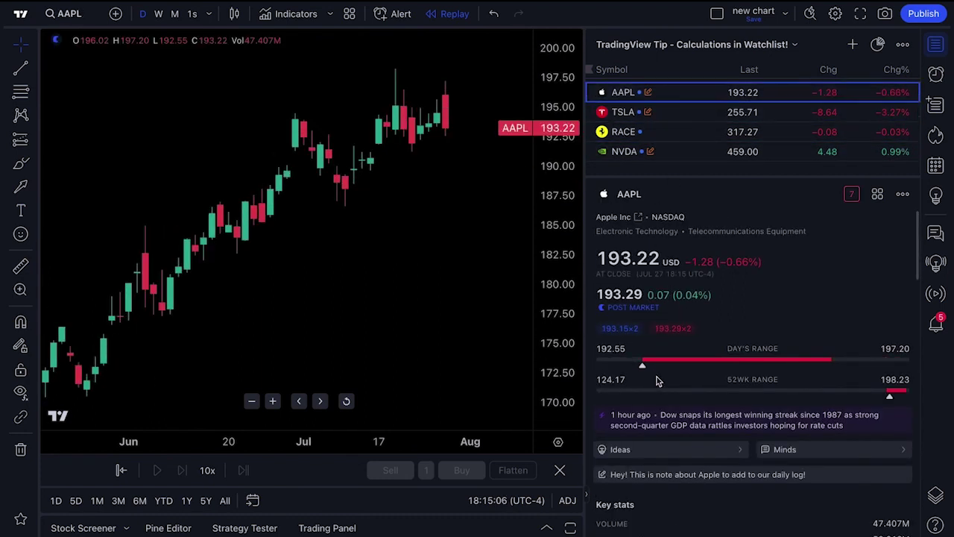
click(937, 46)
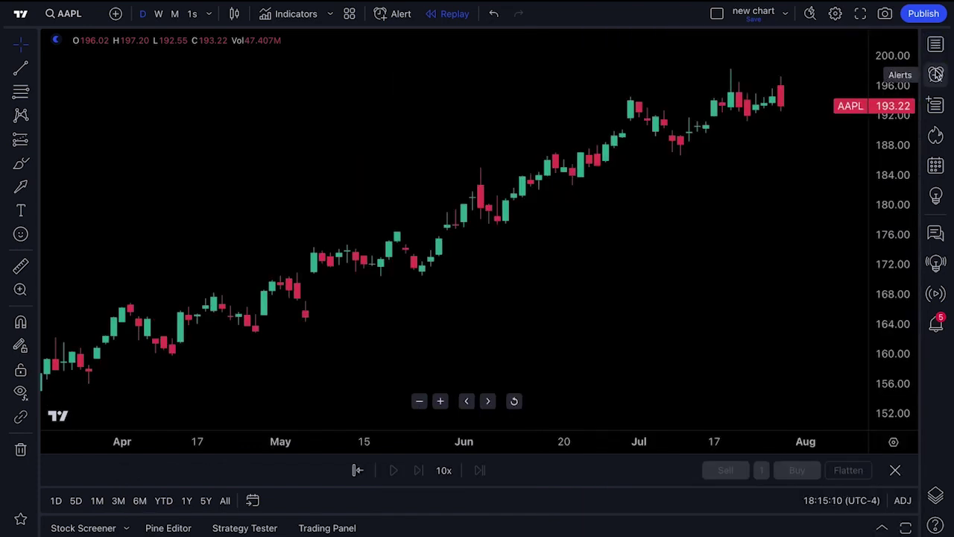
click(937, 75)
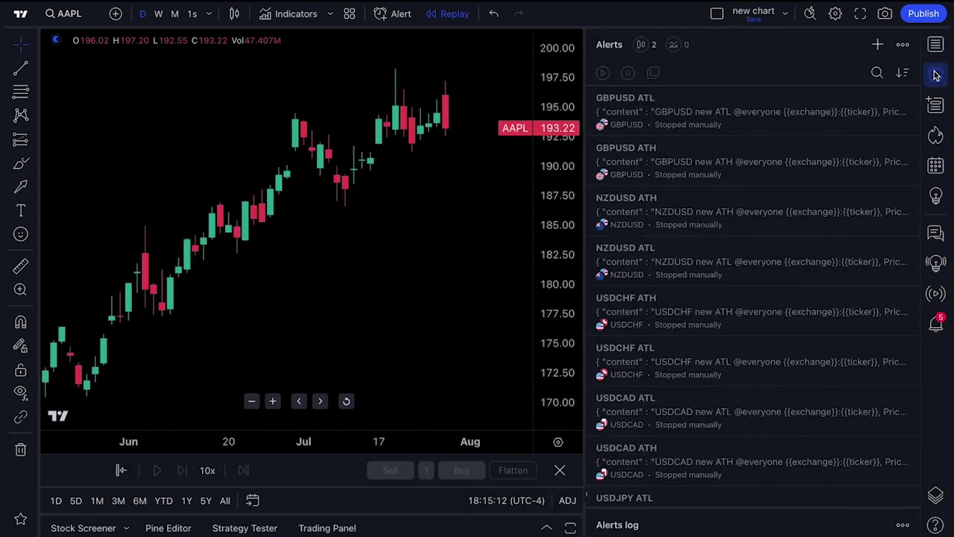
click(937, 75)
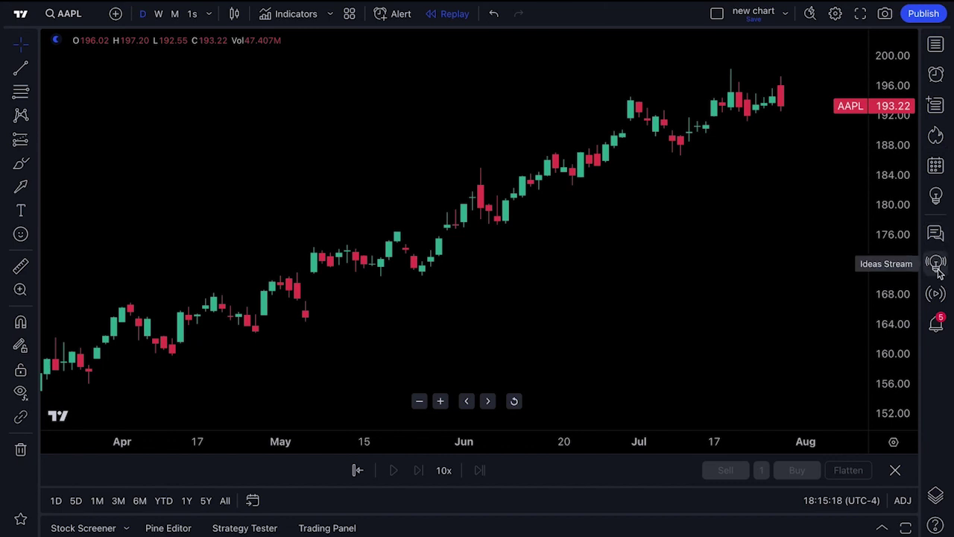
click(937, 297)
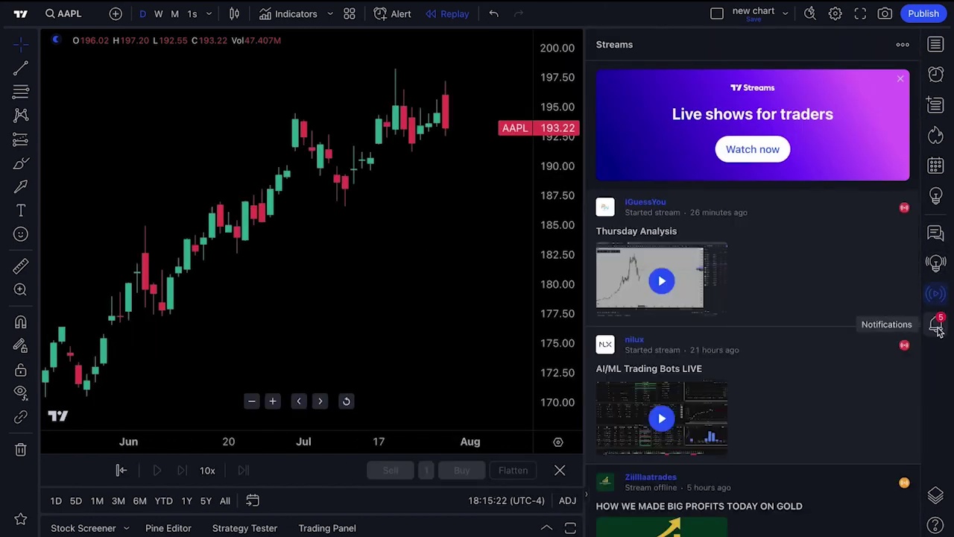
click(937, 296)
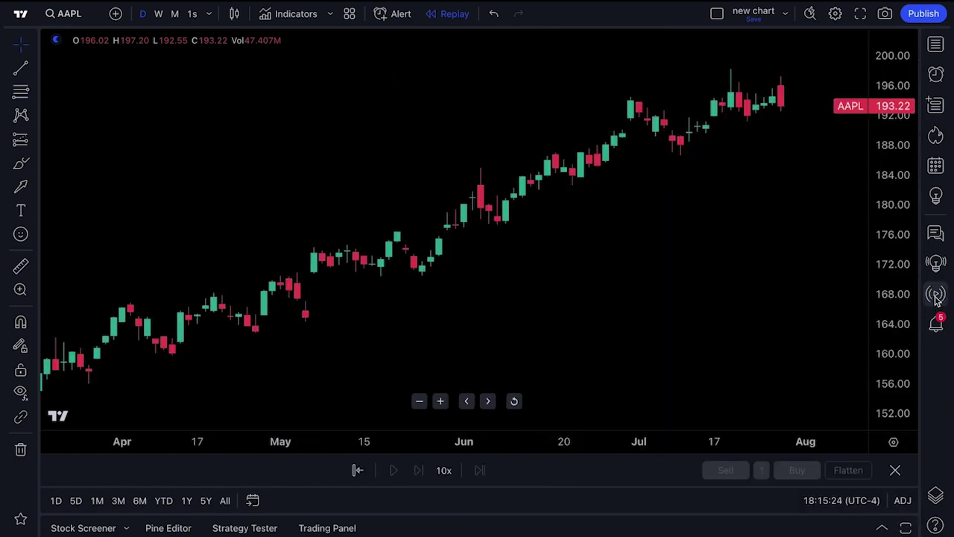
click(934, 47)
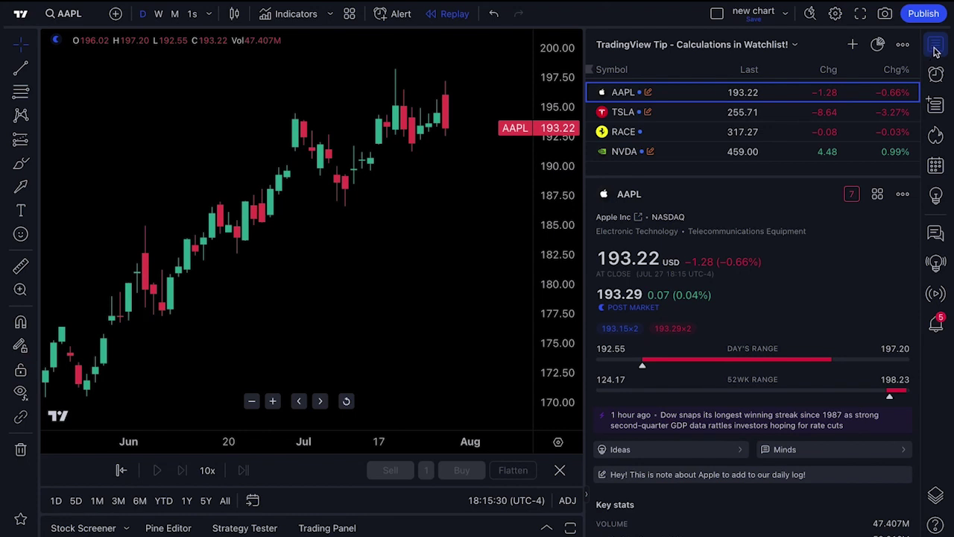
click(934, 47)
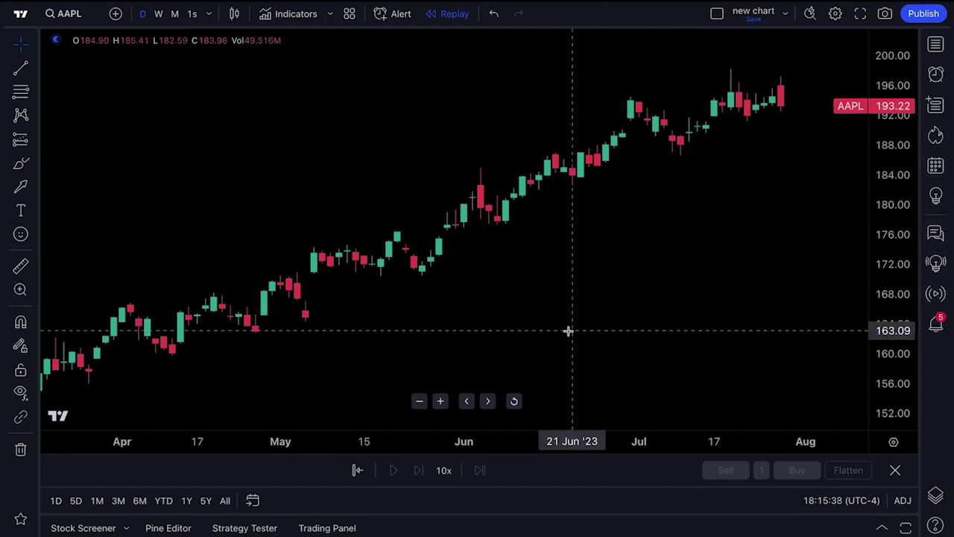
scroll(317, 208, down, 2)
scroll(317, 208, up, 4)
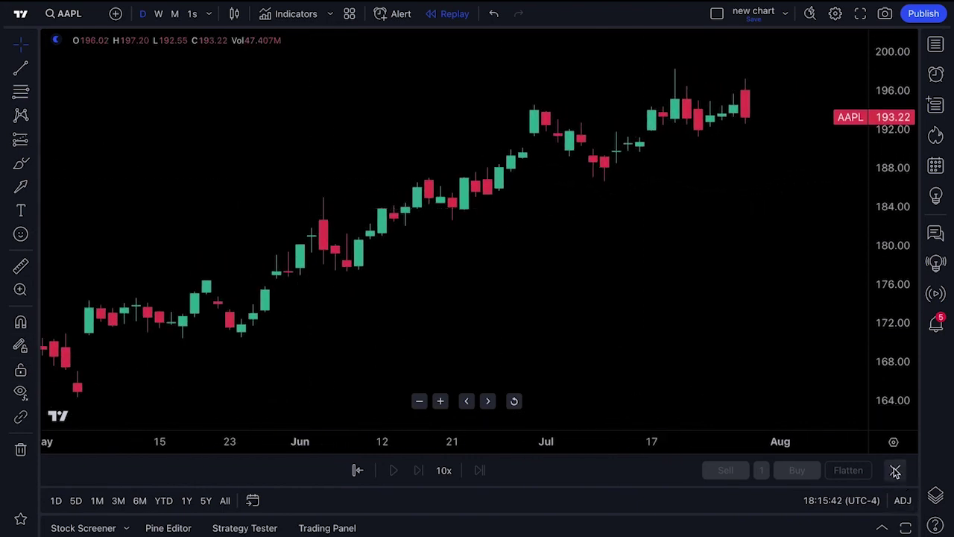
Exit bar replay and start connecting Paper Trading from the Trading Panel.
click(896, 472)
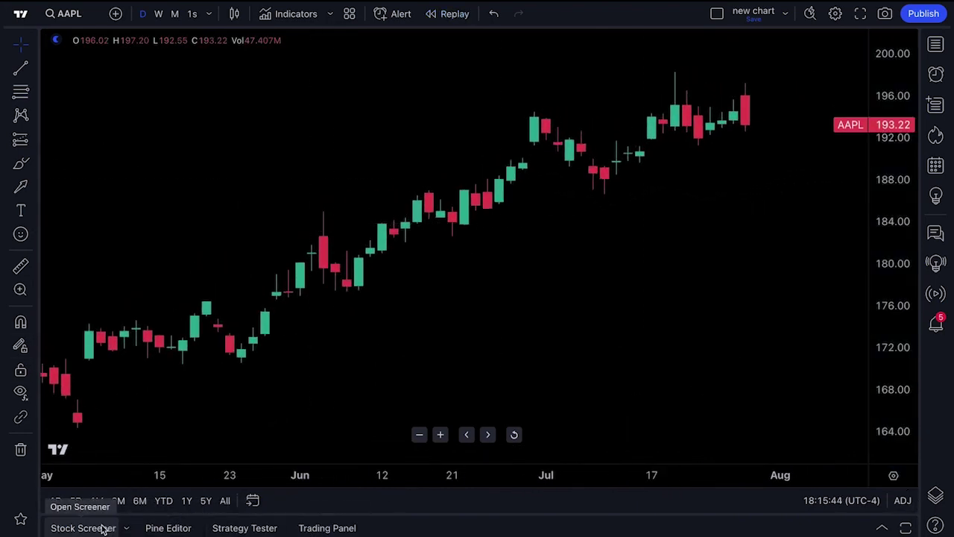
click(331, 527)
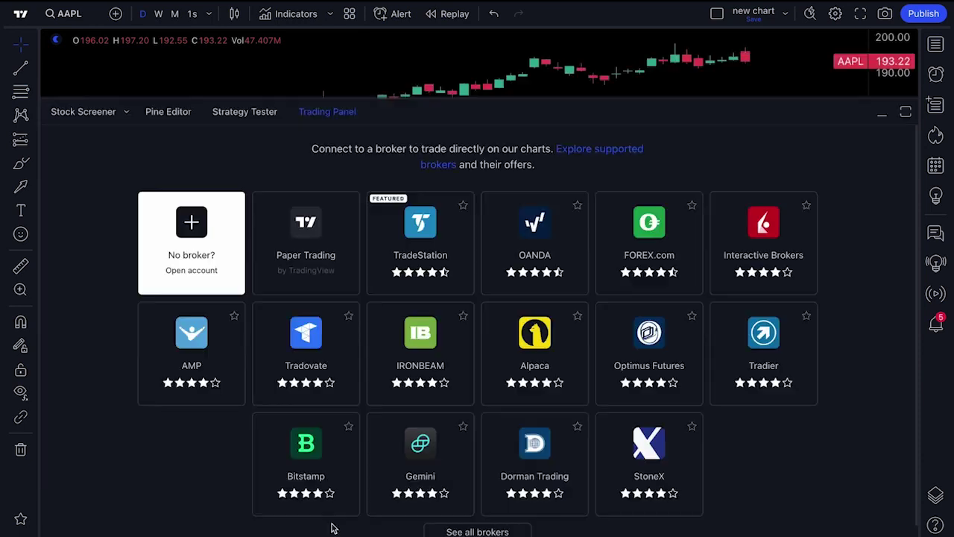
mouse_move(284, 261)
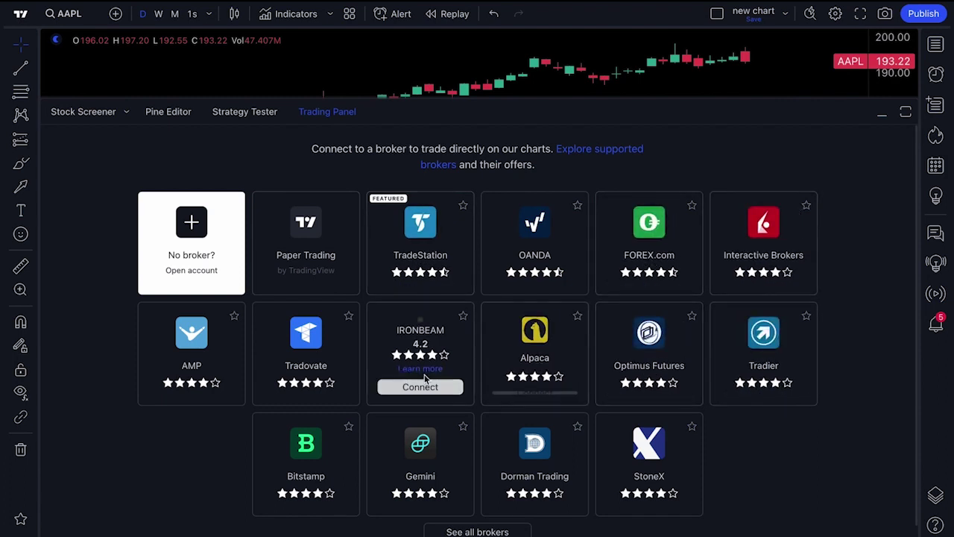
mouse_move(195, 382)
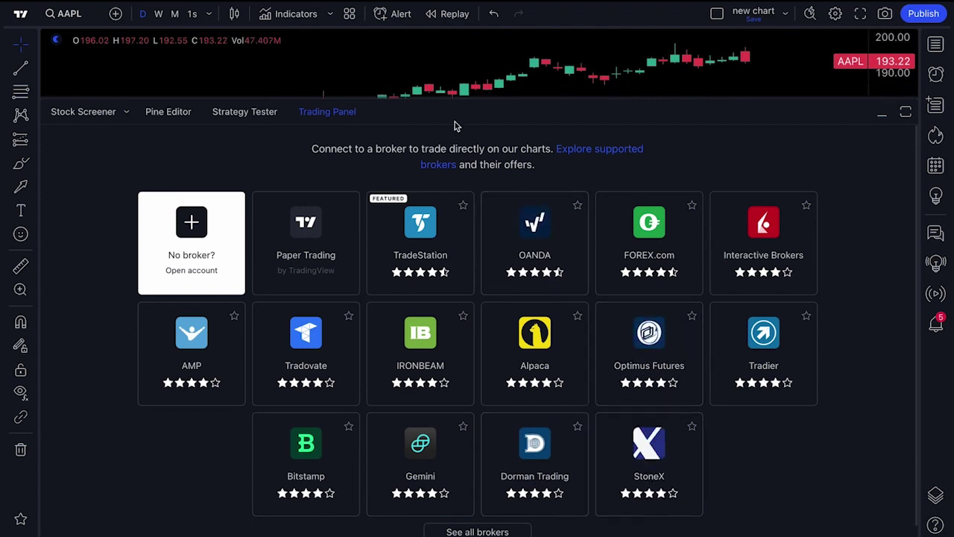
mouse_move(306, 277)
click(305, 277)
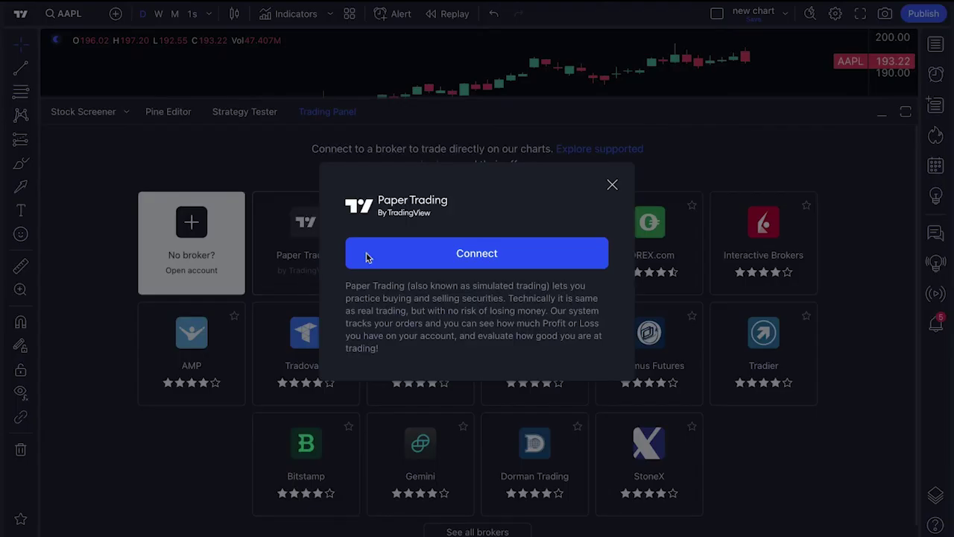
Confirm the Paper Trading connection, collapse its panel and bring up the Strategy Tester.
click(480, 253)
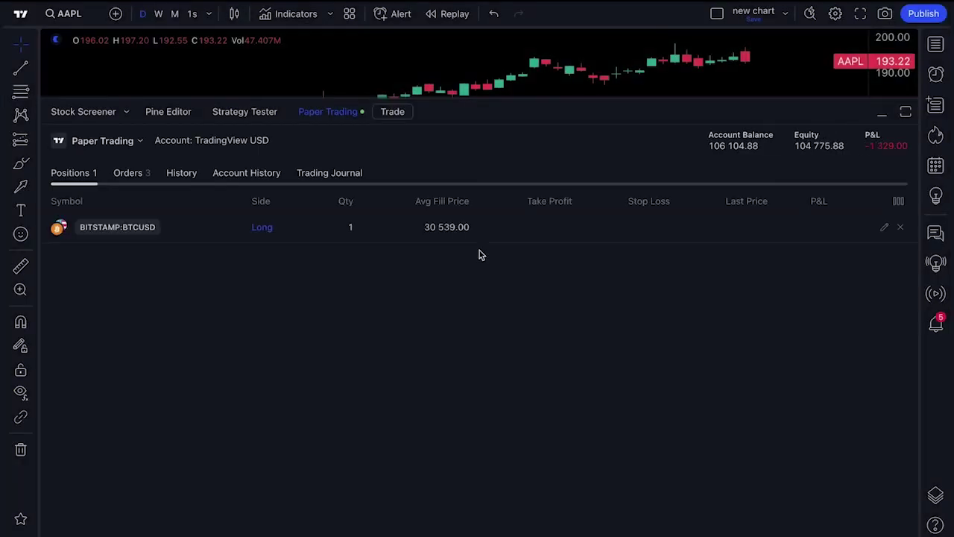
click(338, 113)
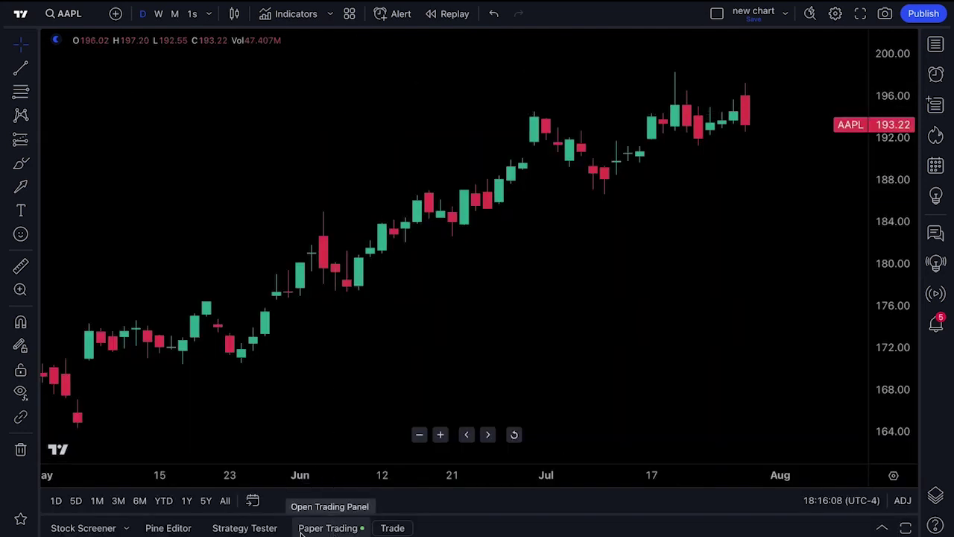
click(243, 528)
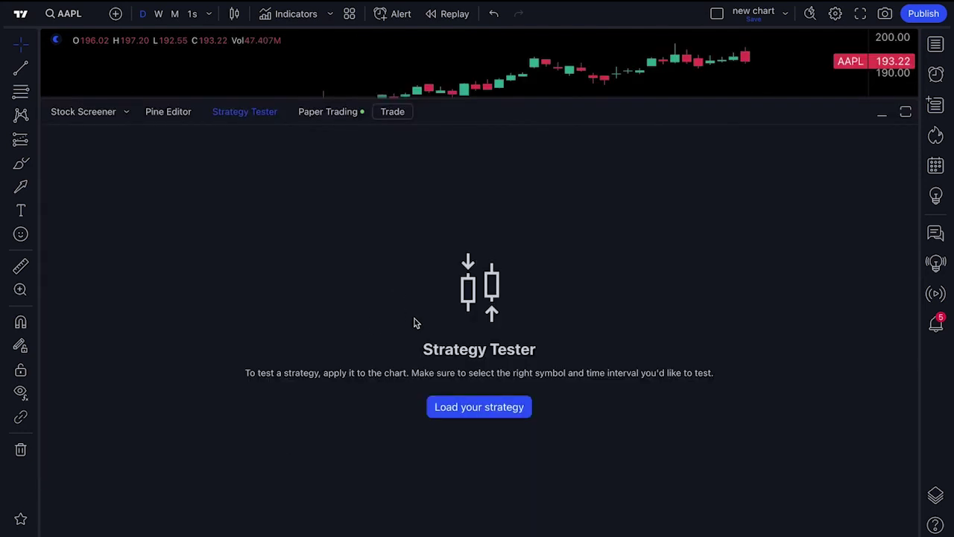
Load the Bollinger Bands Strategy into the Strategy Tester and switch from weekly to monthly bars.
click(472, 402)
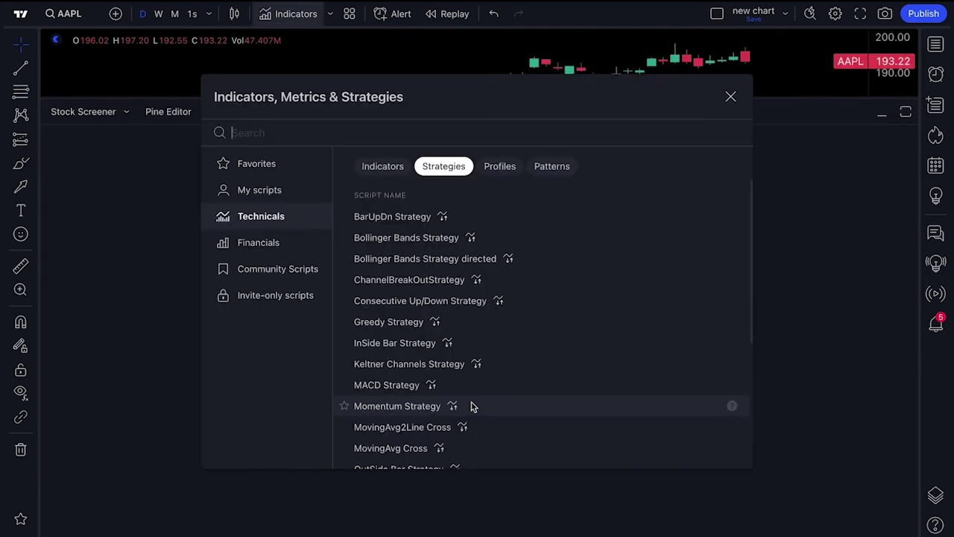
click(417, 239)
click(731, 96)
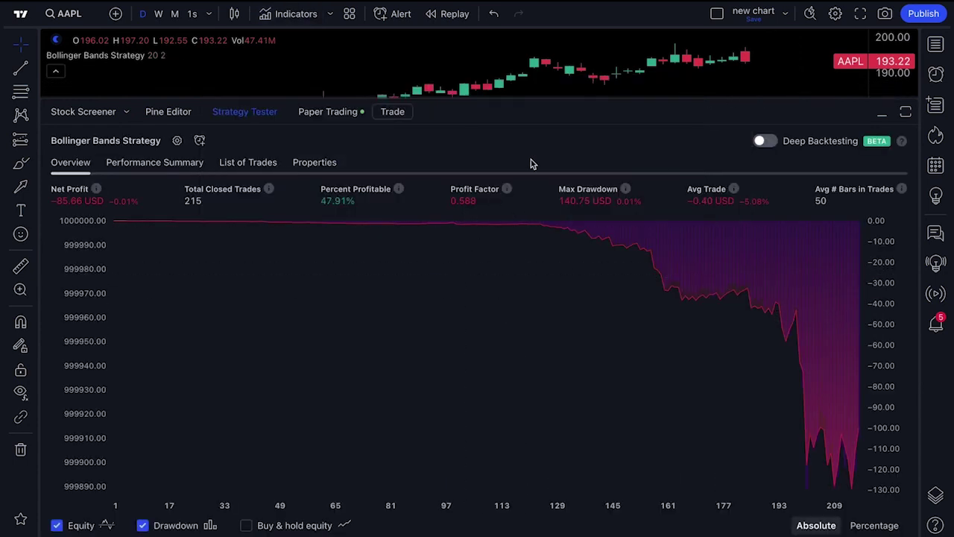
click(158, 14)
click(174, 13)
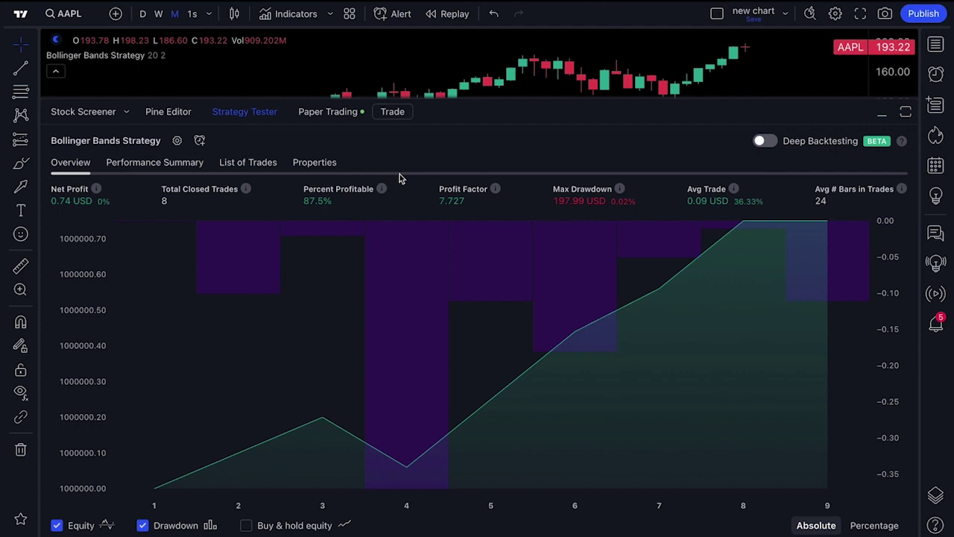
Bring up the Pine Editor showing the Supertrend Strategy script.
click(179, 113)
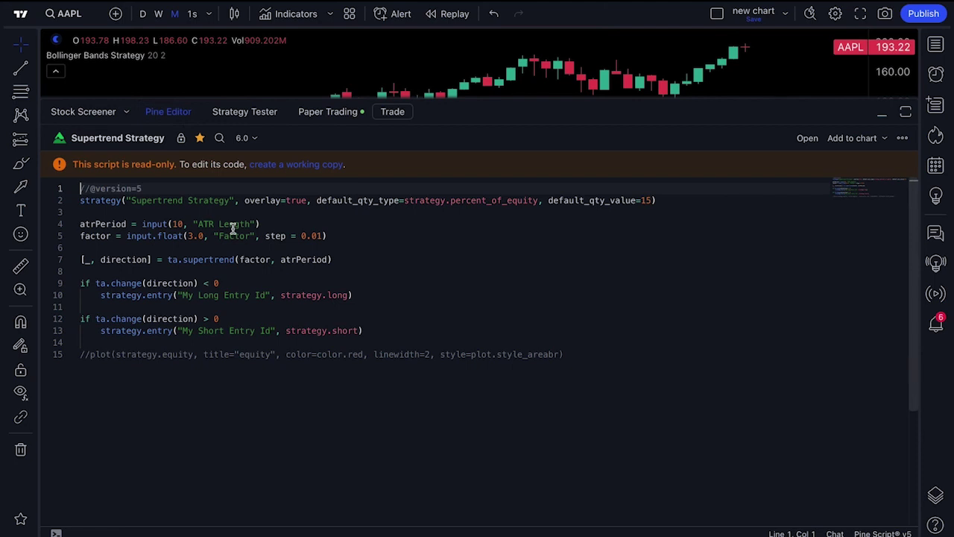
click(164, 111)
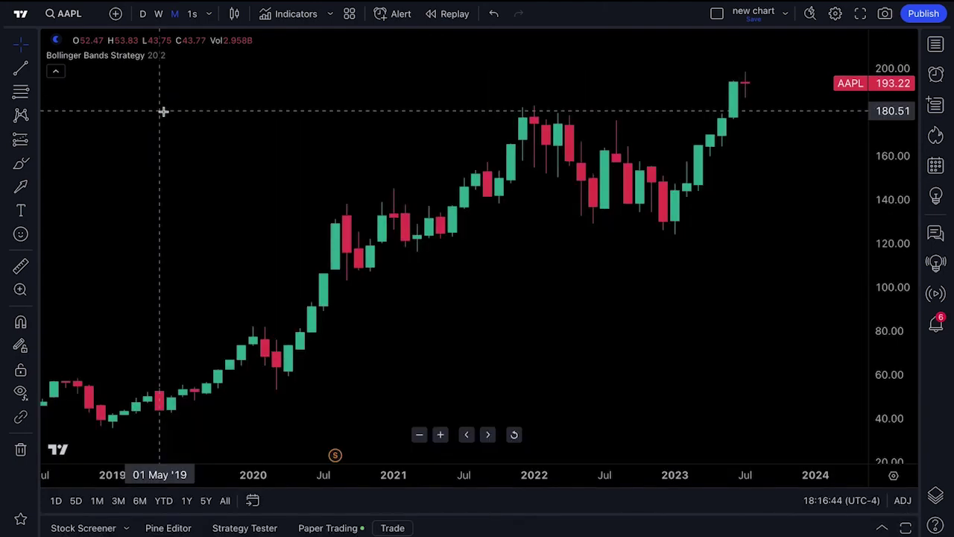
click(171, 531)
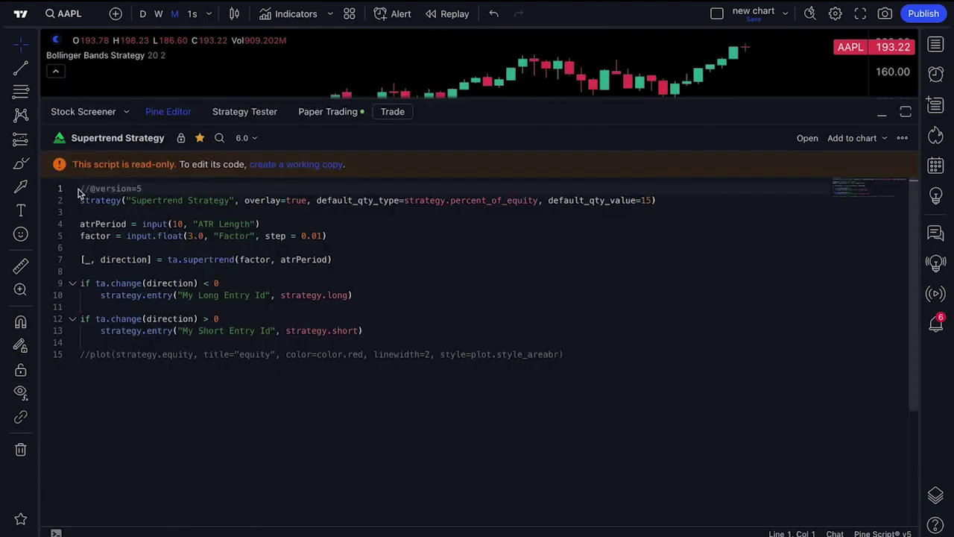
Select the whole Supertrend script, check the editor's extra options, then collapse the editor.
drag(82, 188, 605, 369)
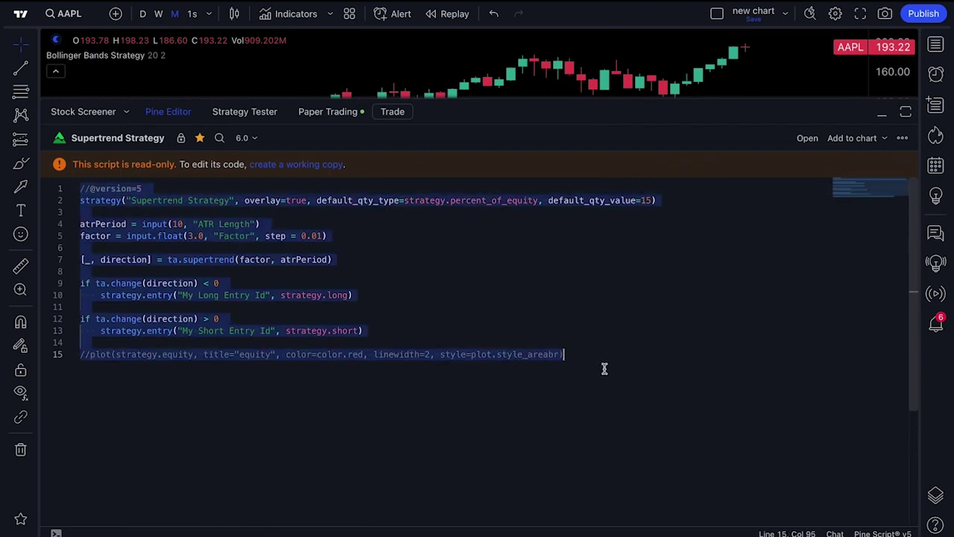
key(Escape)
click(902, 139)
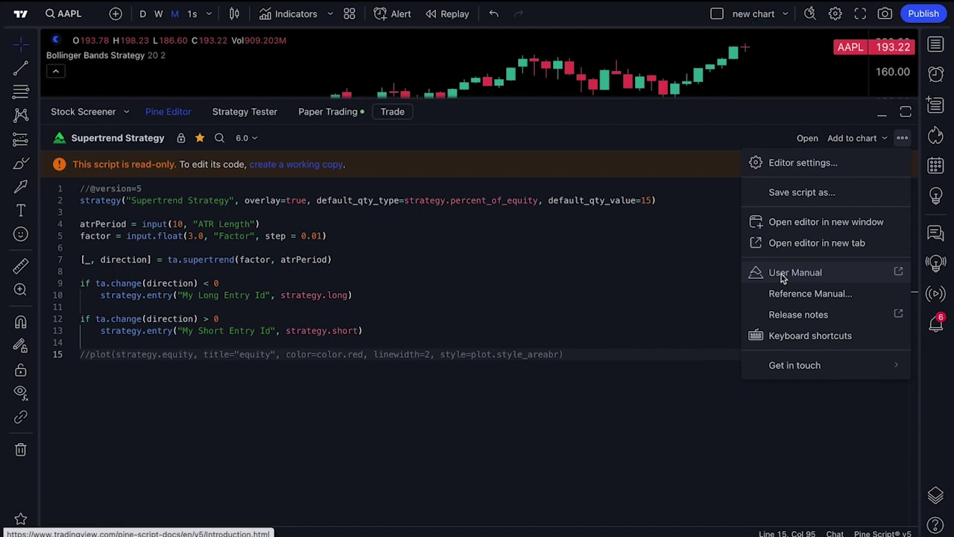
click(168, 111)
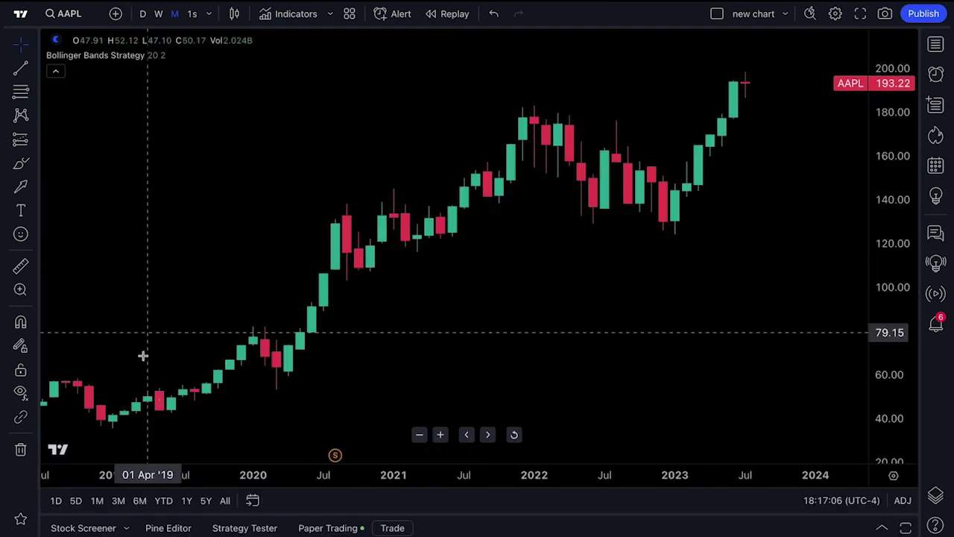
click(82, 528)
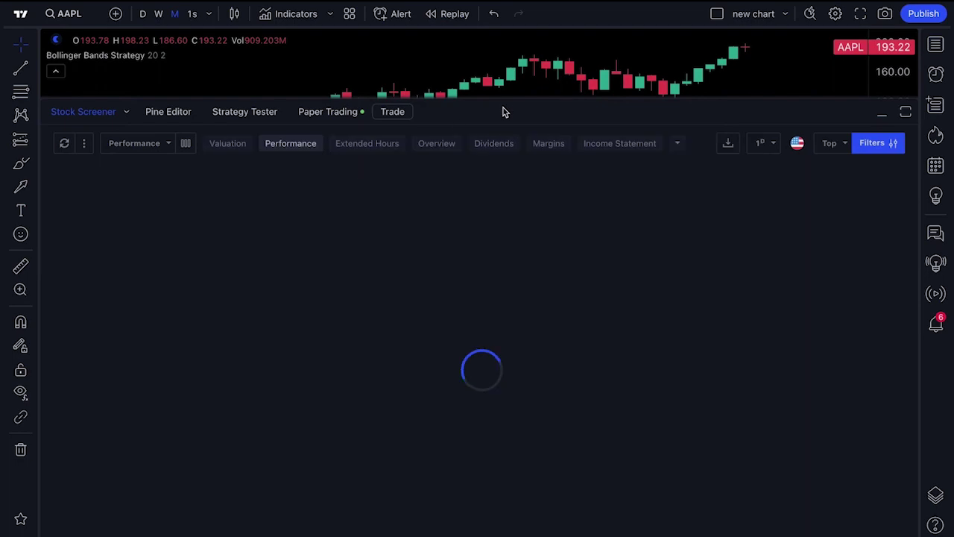
drag(507, 99, 531, 174)
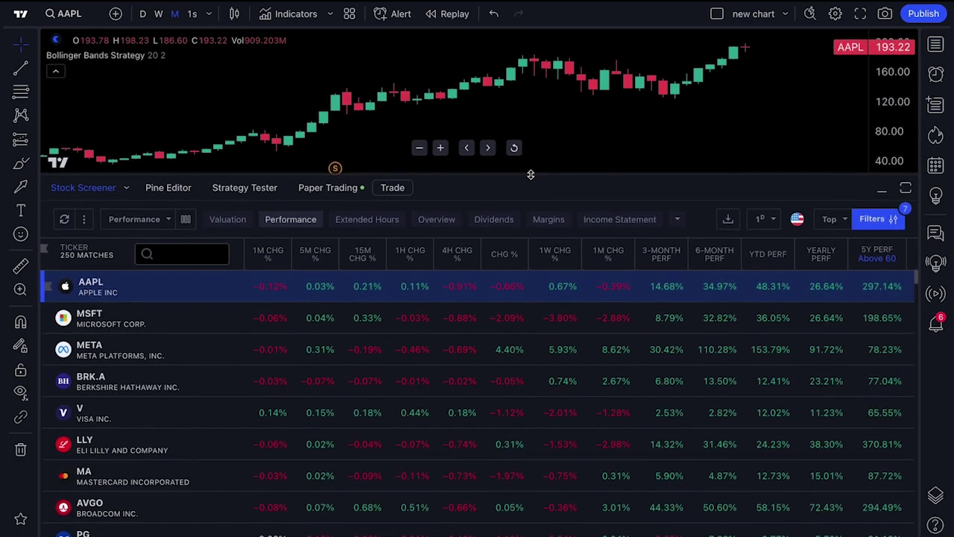
click(128, 188)
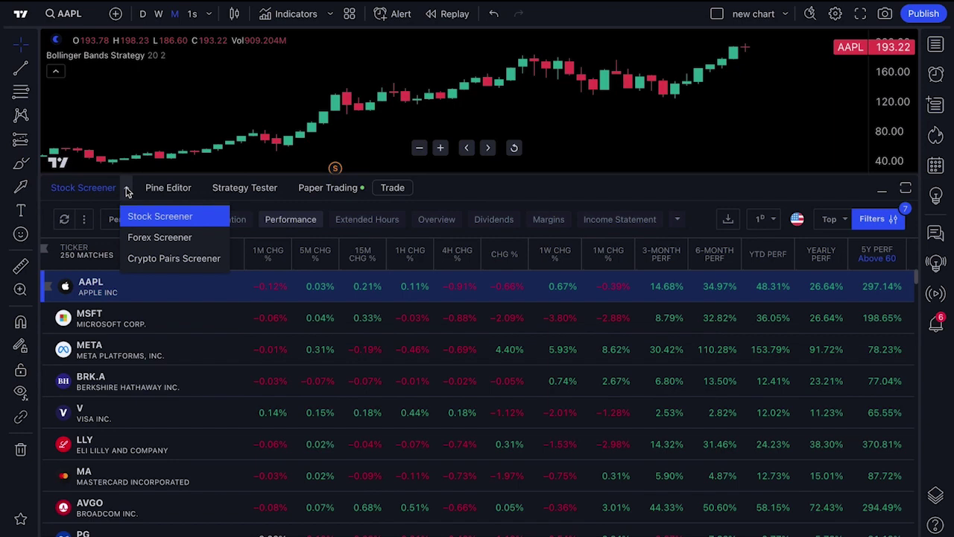
click(128, 188)
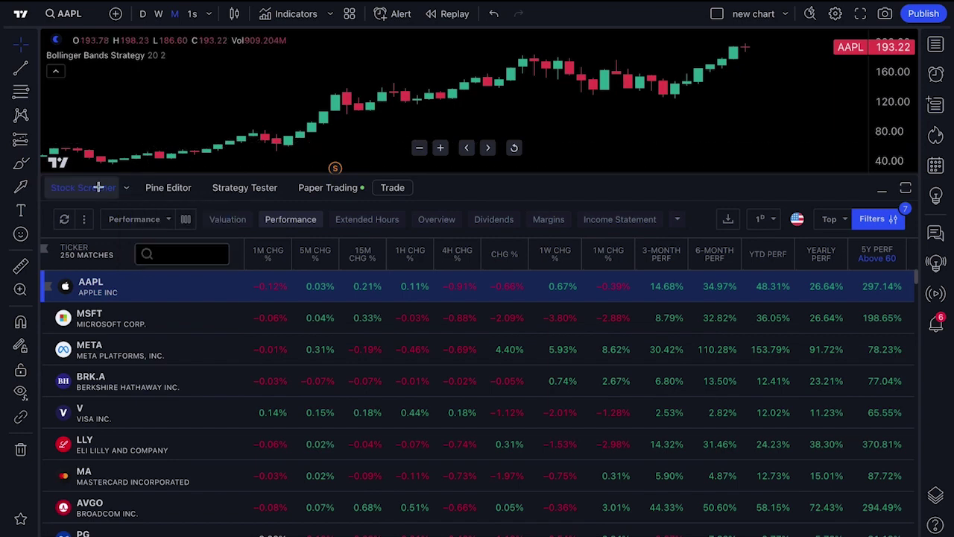
click(97, 188)
scroll(172, 285, up, 4)
scroll(173, 287, down, 2)
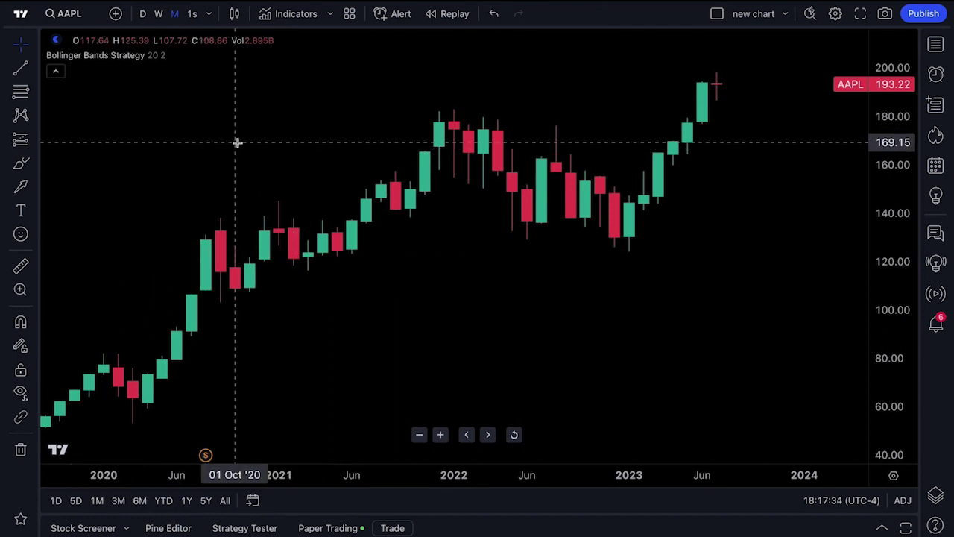
Zoom and pan across the AAPL monthly price history, then open Chart settings from the gear icon.
scroll(294, 171, down, 3)
scroll(293, 171, up, 4)
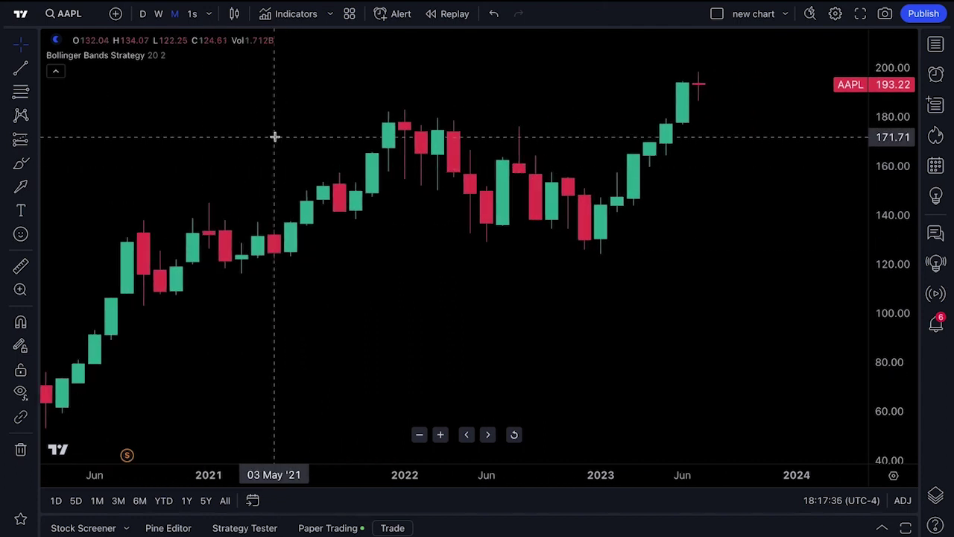
drag(312, 135, 388, 149)
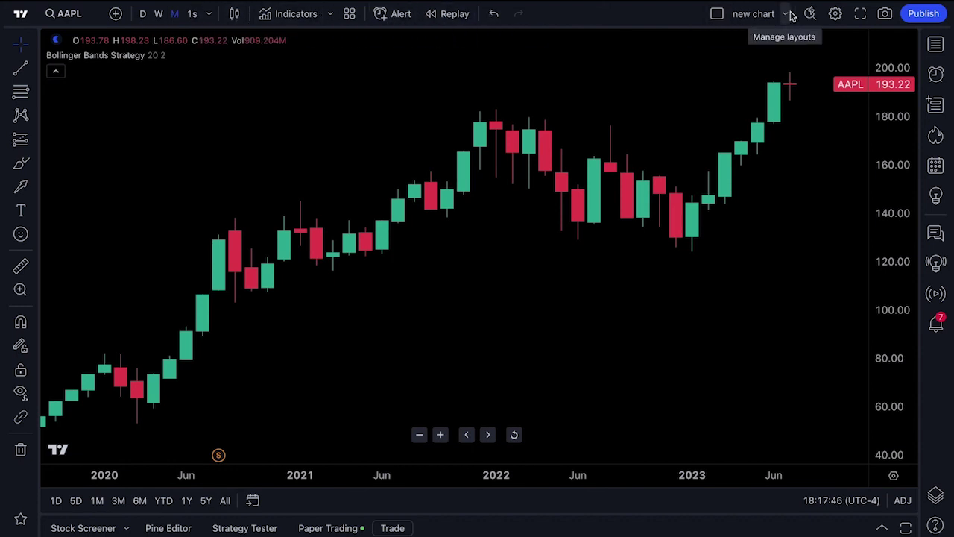
click(837, 15)
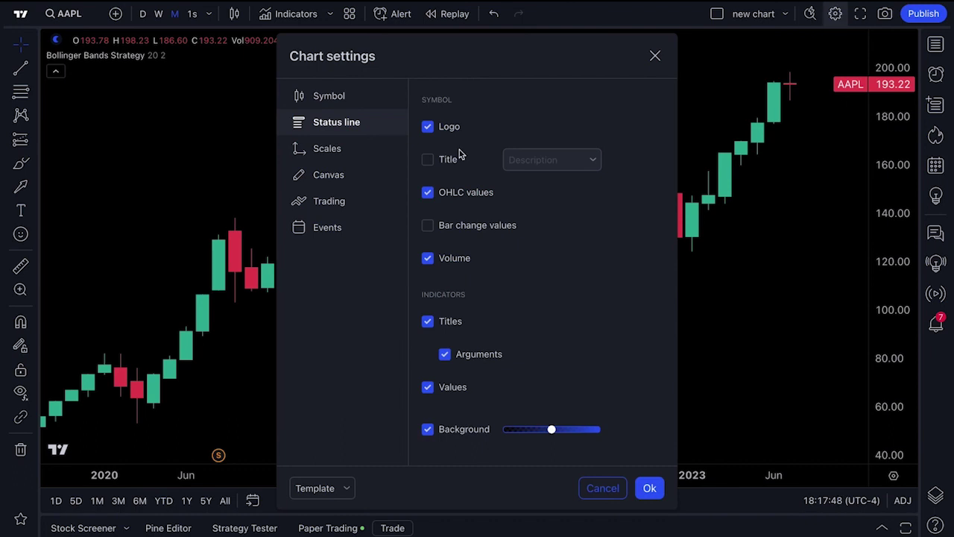
Browse the Scales, Canvas, Trading, Events and Symbol settings pages, then close Chart settings.
click(330, 148)
click(333, 157)
click(336, 180)
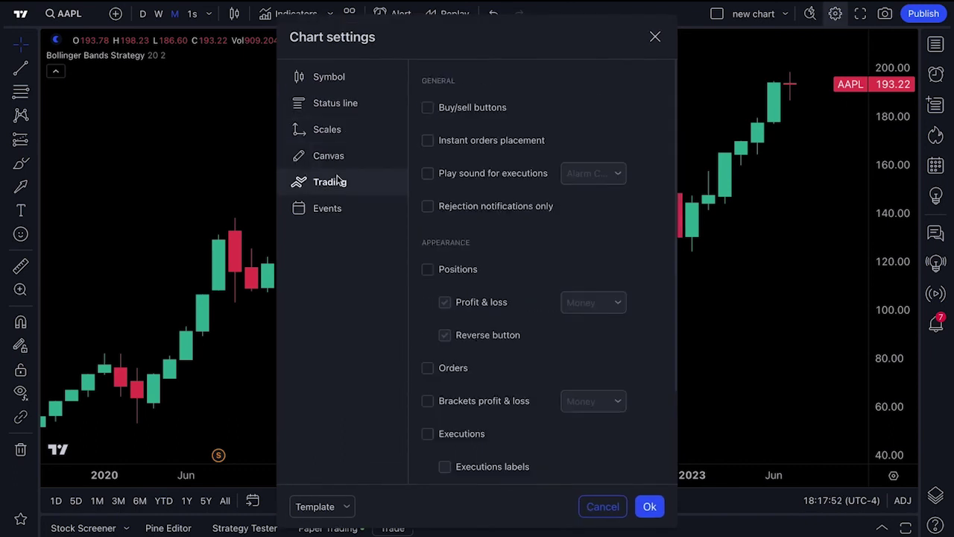
click(339, 200)
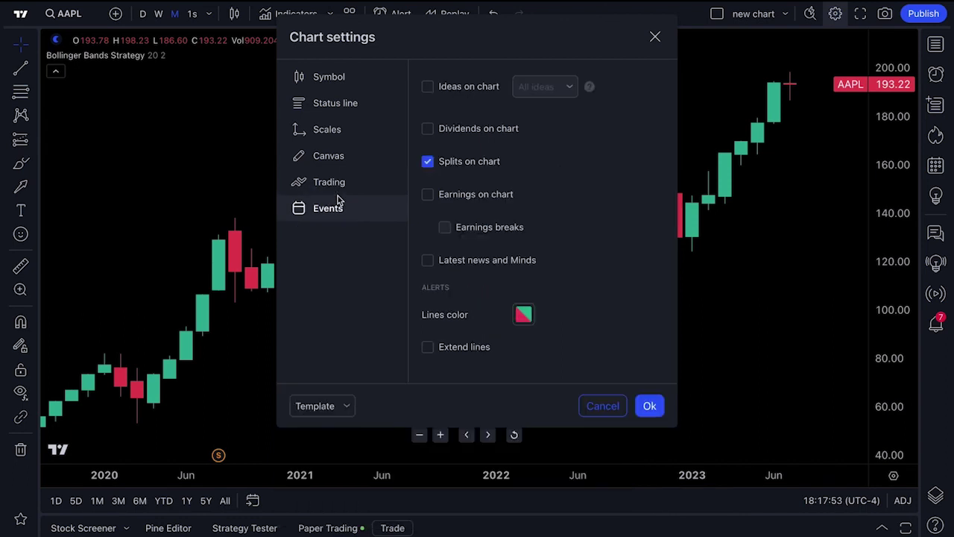
click(337, 80)
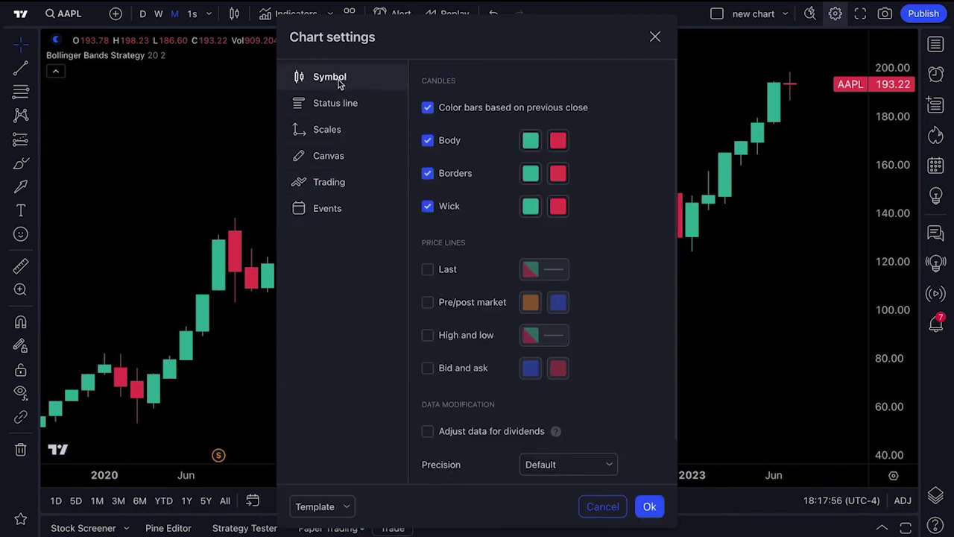
click(654, 38)
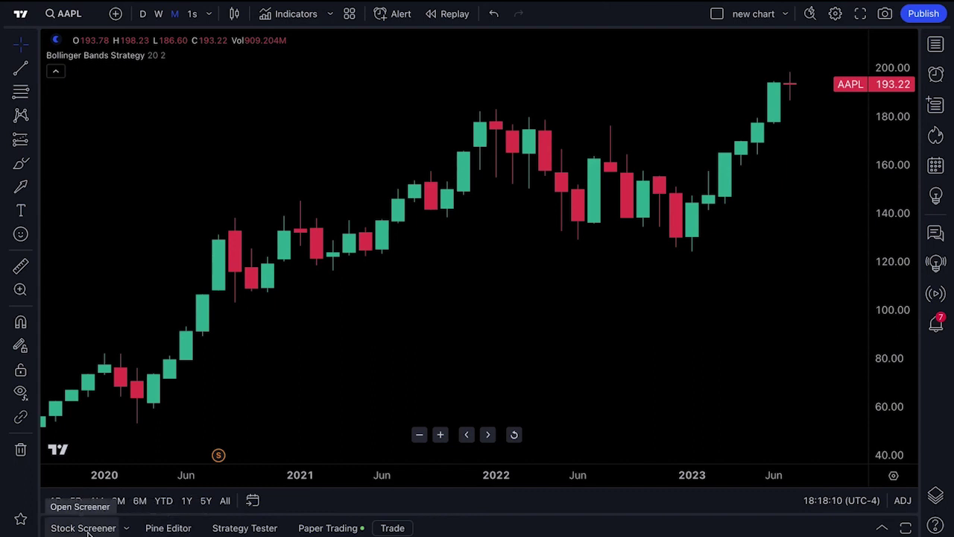
scroll(458, 335, down, 3)
scroll(460, 335, up, 3)
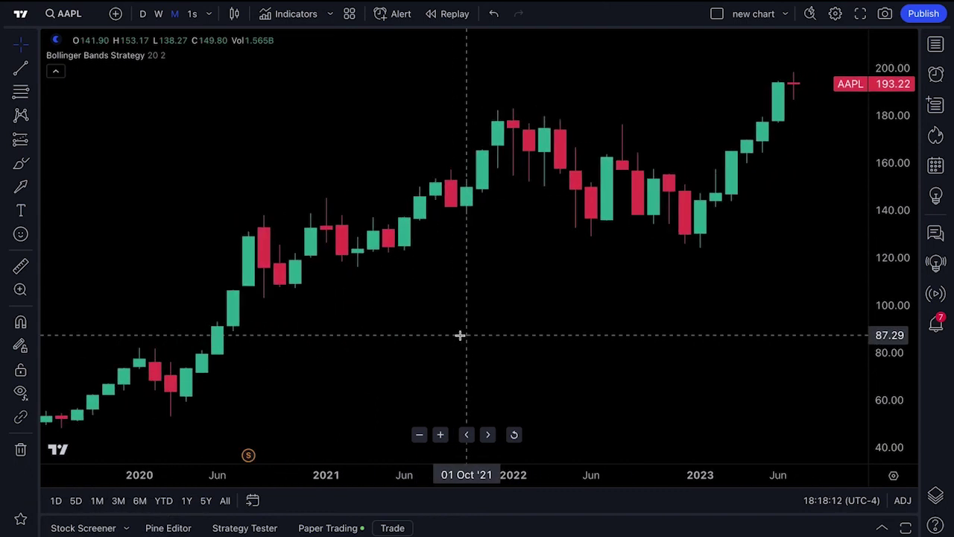